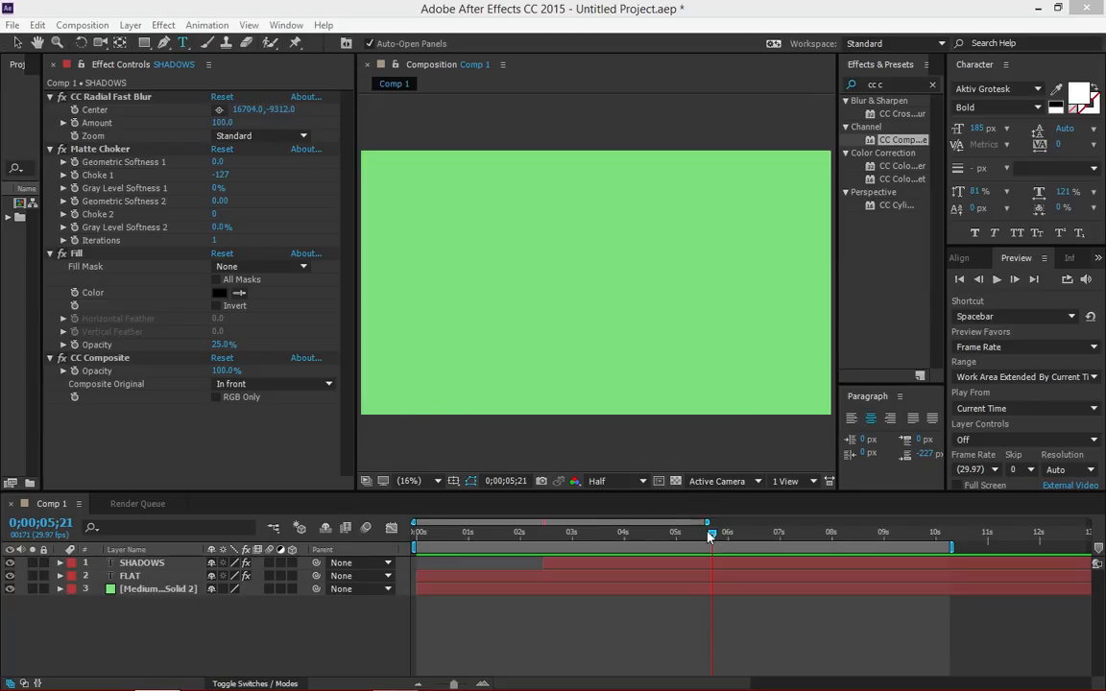
Play Comp 1 from the start and scrub through its timeline to examine the text animation with long flat shadows.
left_click_drag(710, 533, 384, 586)
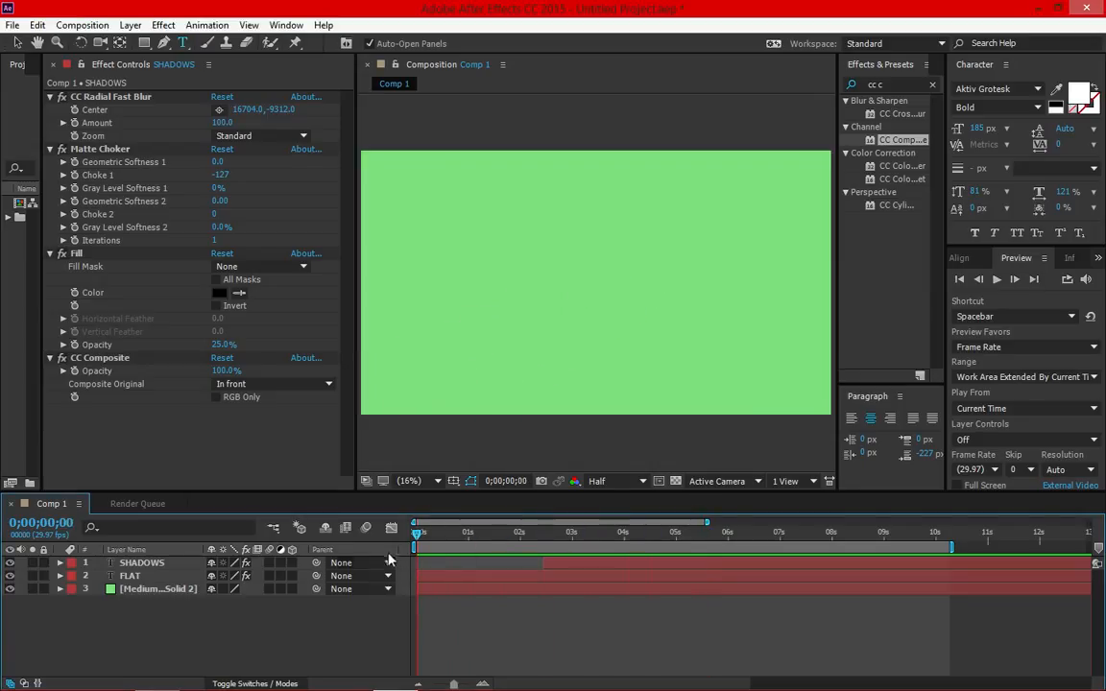
key("space")
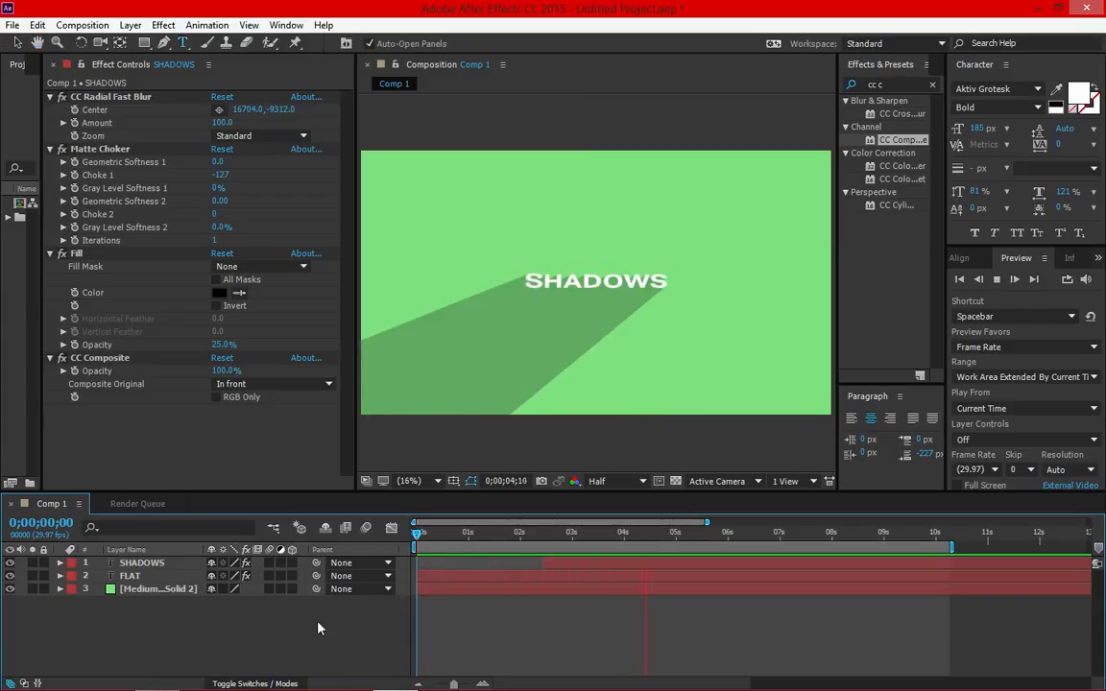
key("space")
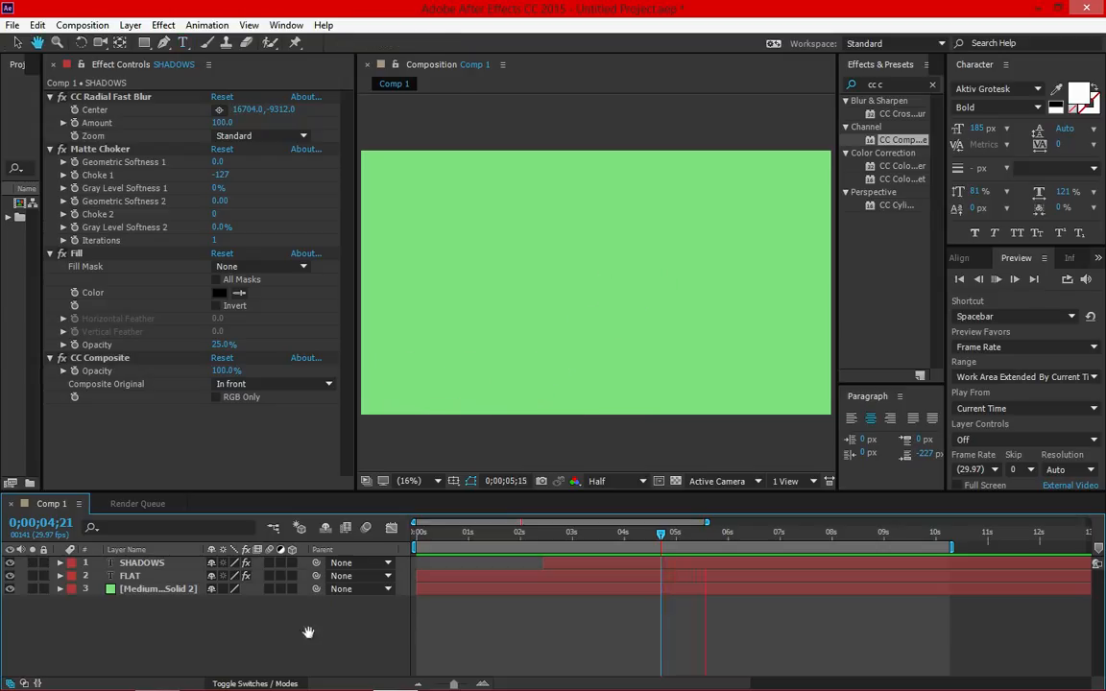
left_click(713, 533)
left_click_drag(713, 543, 434, 565)
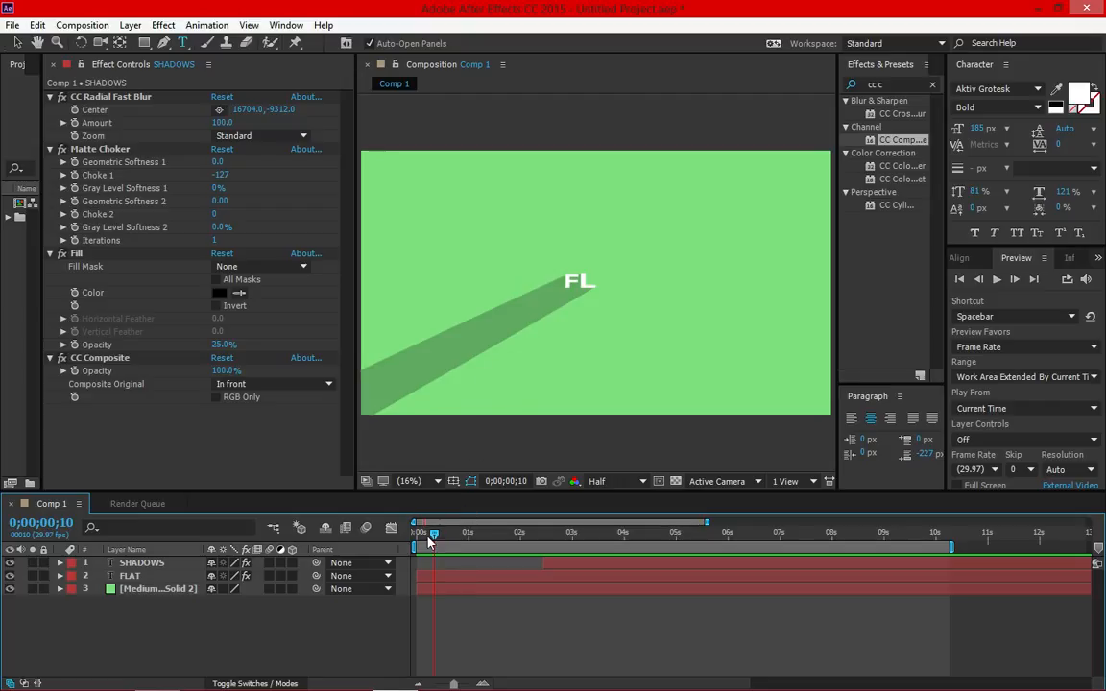
left_click_drag(434, 544, 482, 544)
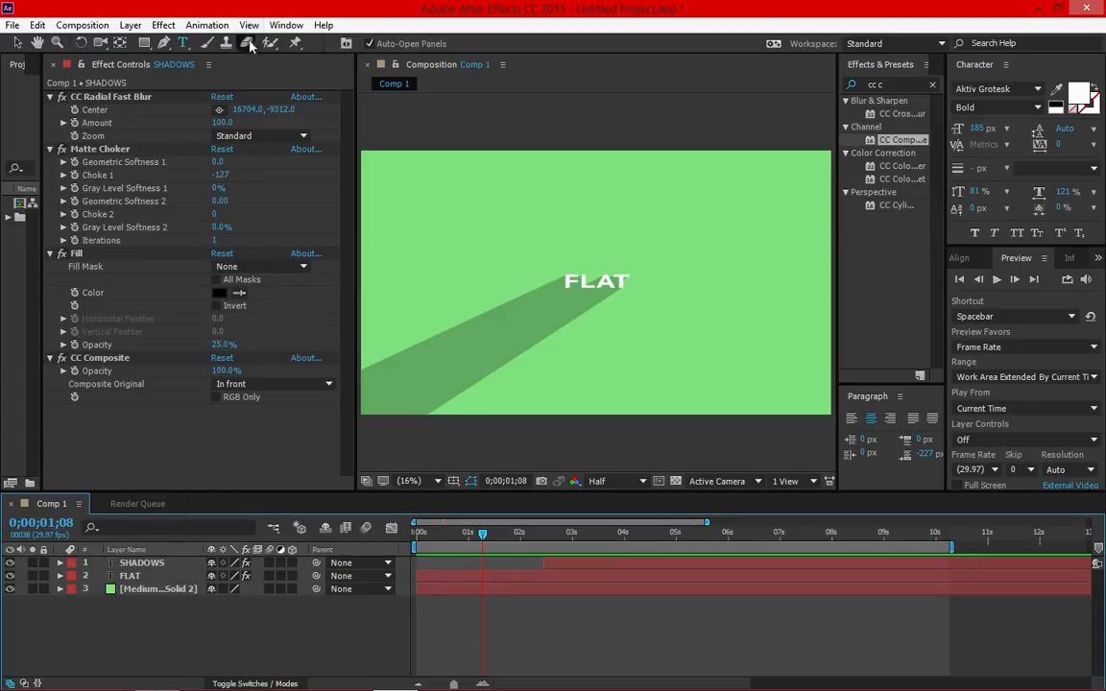
Create a new composition with a width of 1920 px and a height of 1080 px.
left_click(94, 28)
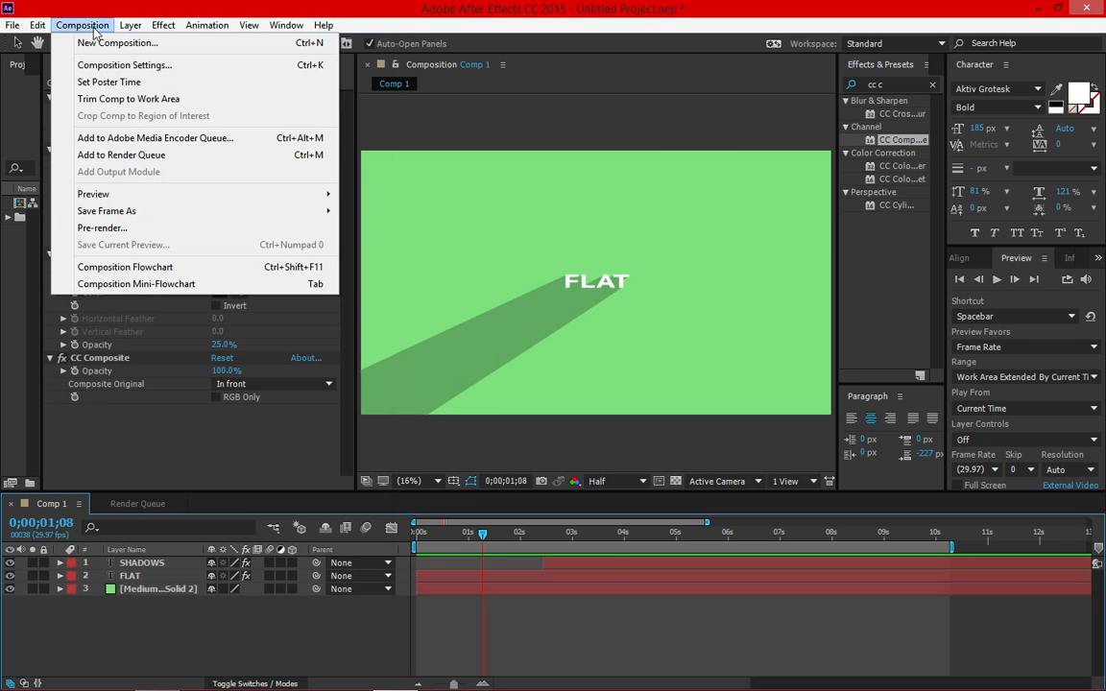
left_click(96, 42)
left_click_drag(365, 130, 363, 106)
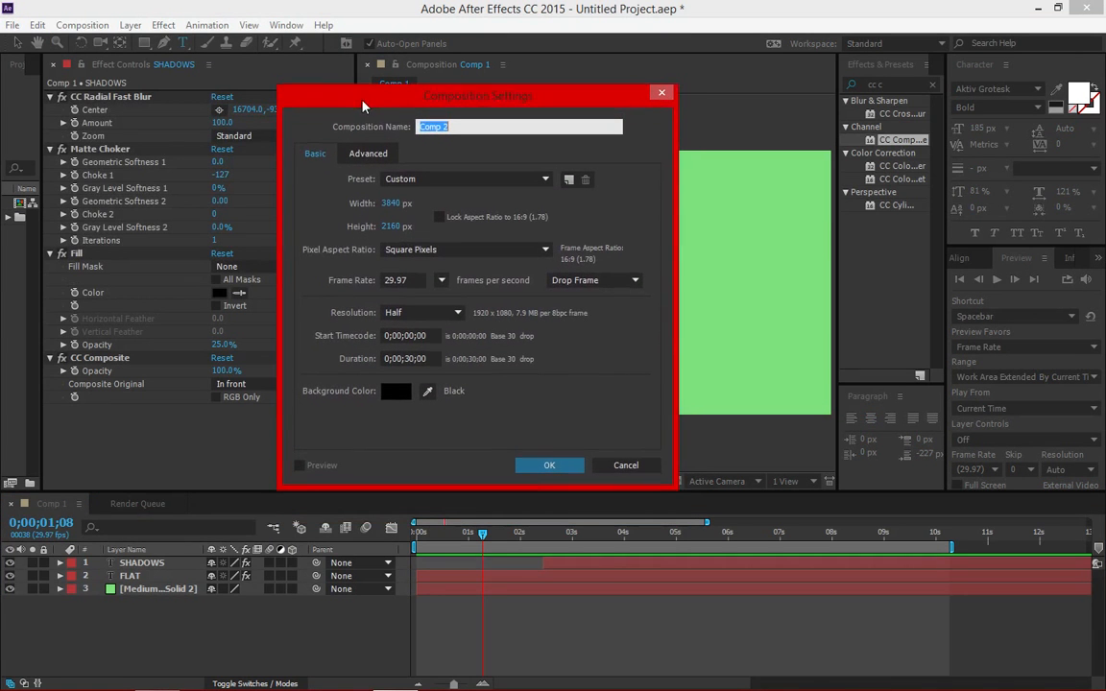
left_click(389, 204)
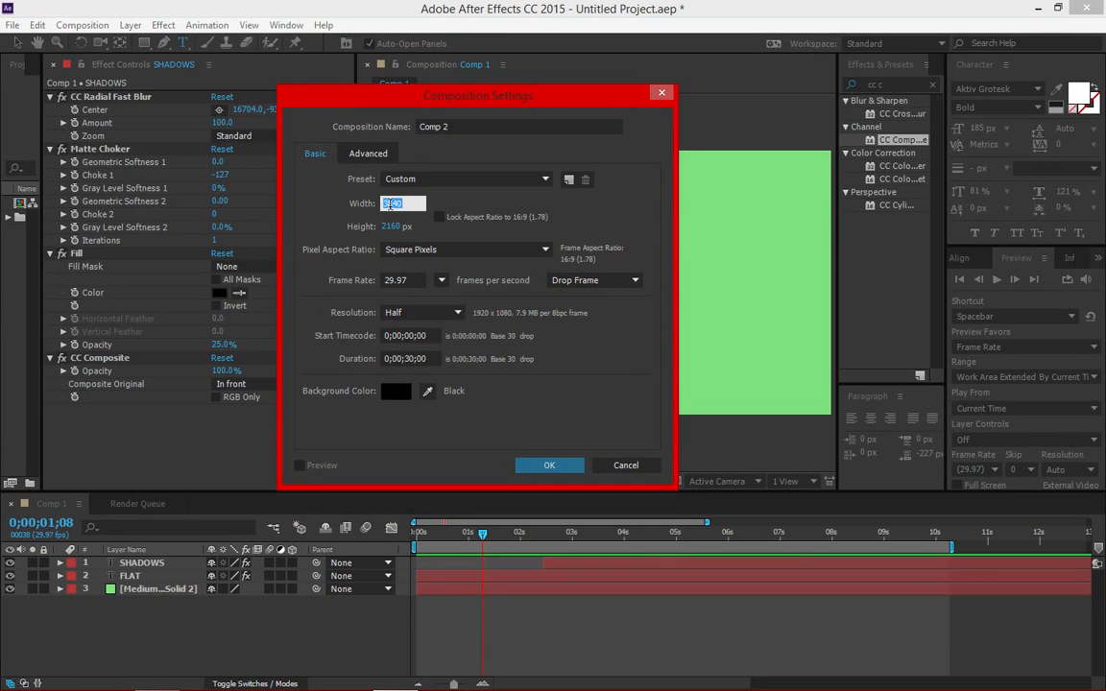
type("1920")
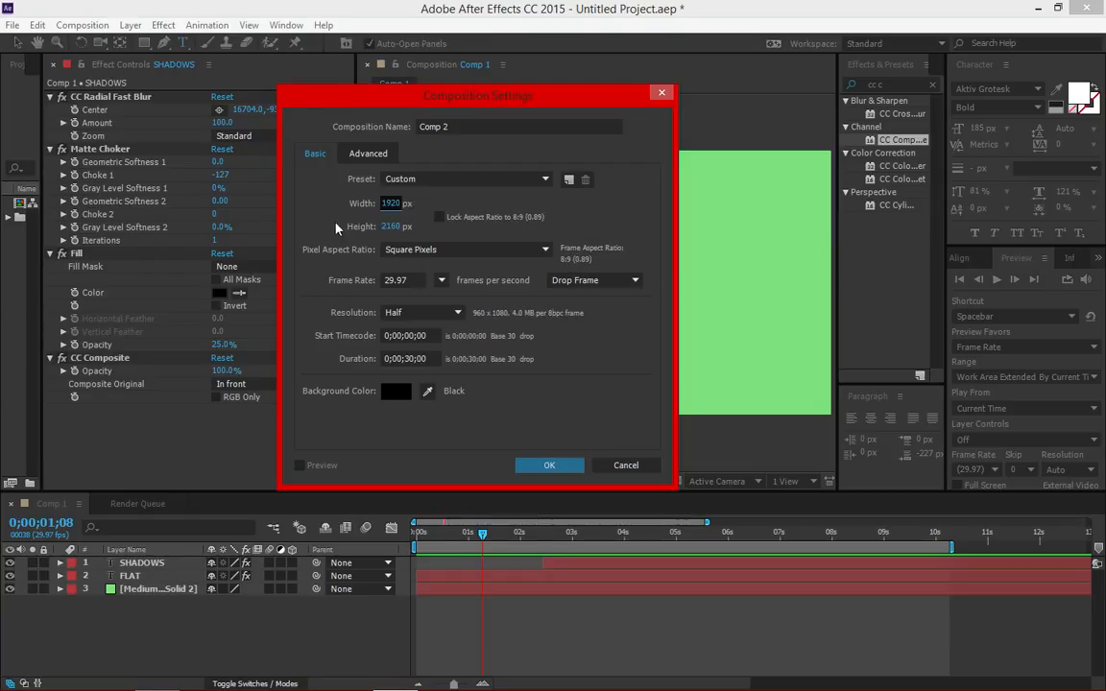
left_click(402, 226)
type("1080")
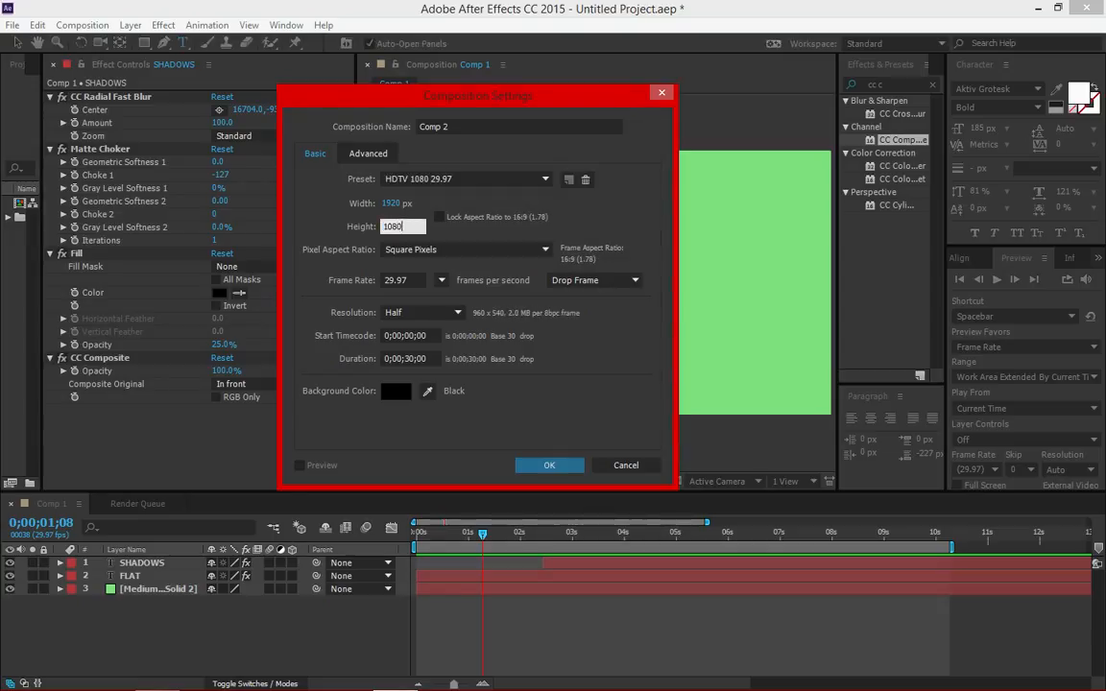
left_click(317, 272)
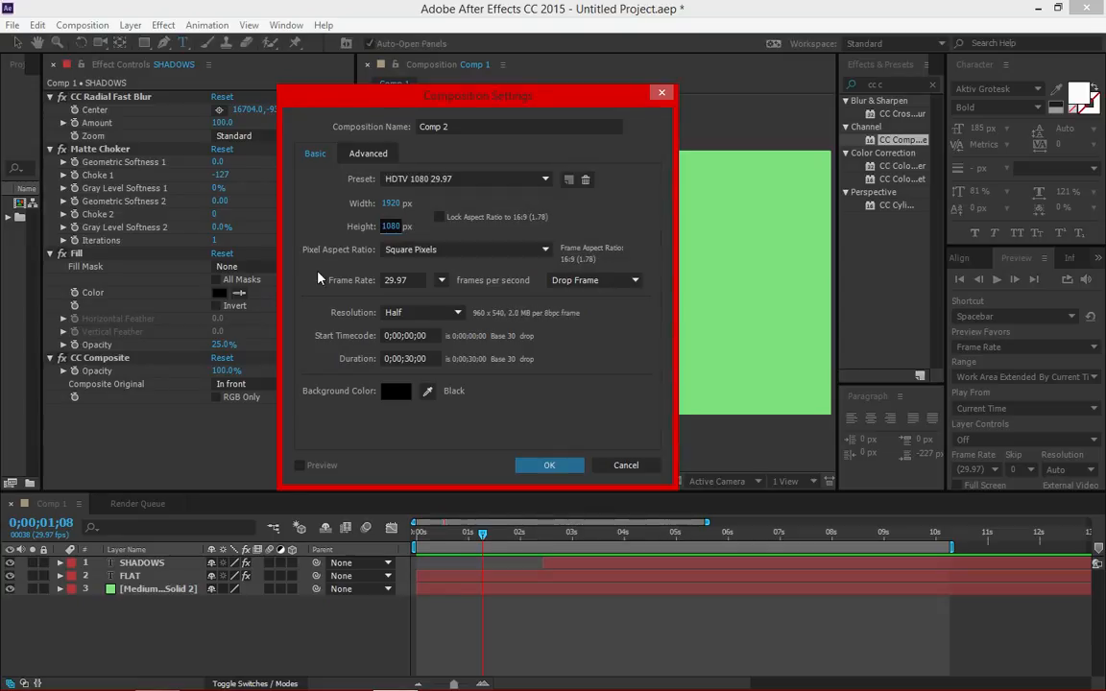
left_click(546, 472)
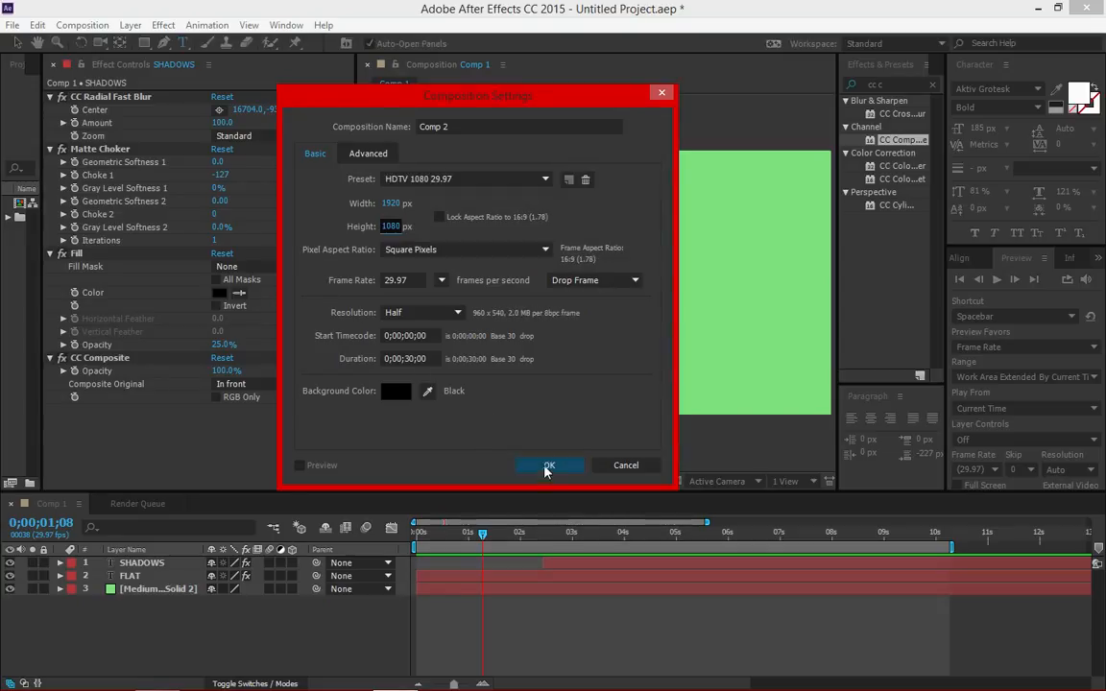
left_click(543, 468)
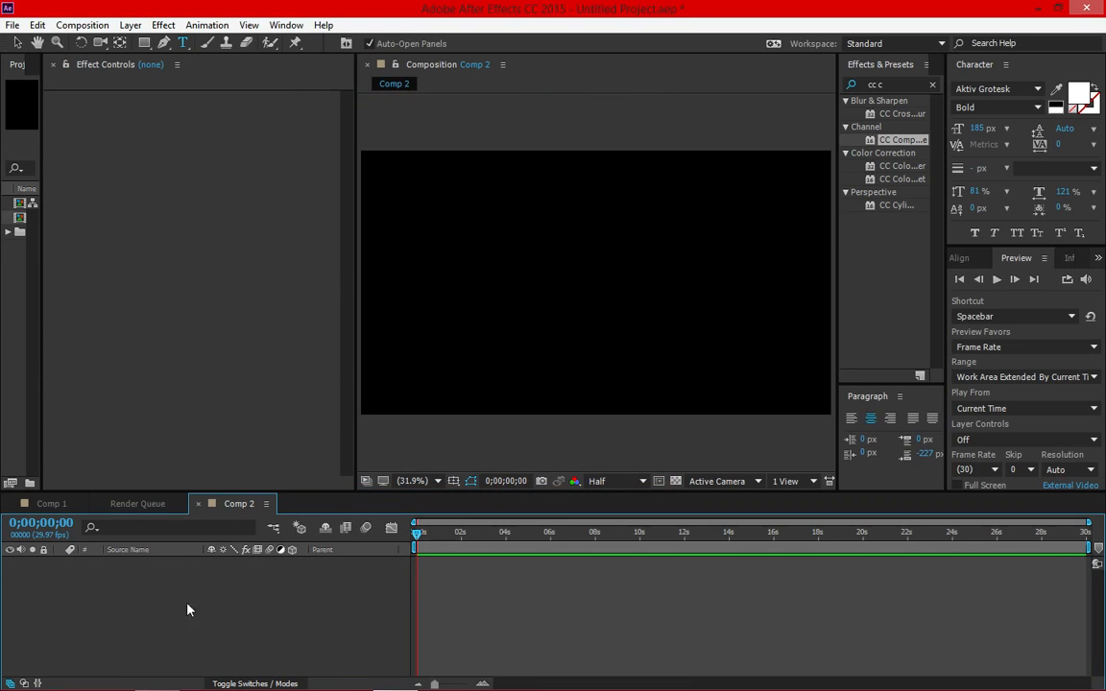
Add a medium green solid layer at 1920 × 1080 px to the new composition as the background.
right_click(97, 595)
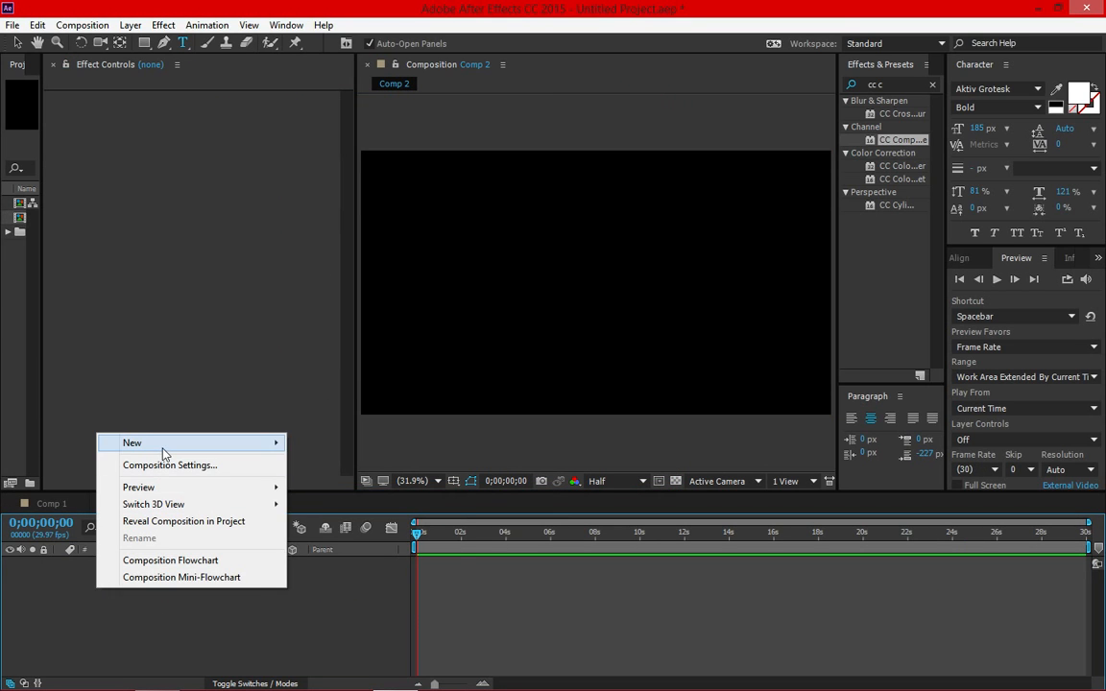
mouse_move(163, 454)
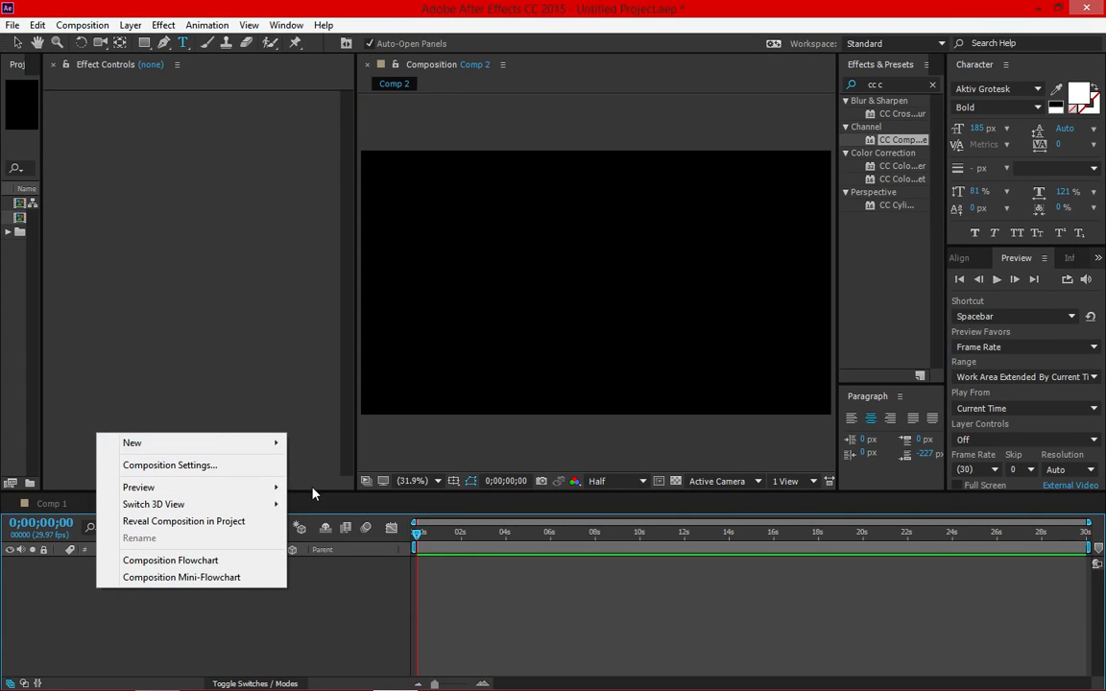
mouse_move(248, 447)
left_click(322, 483)
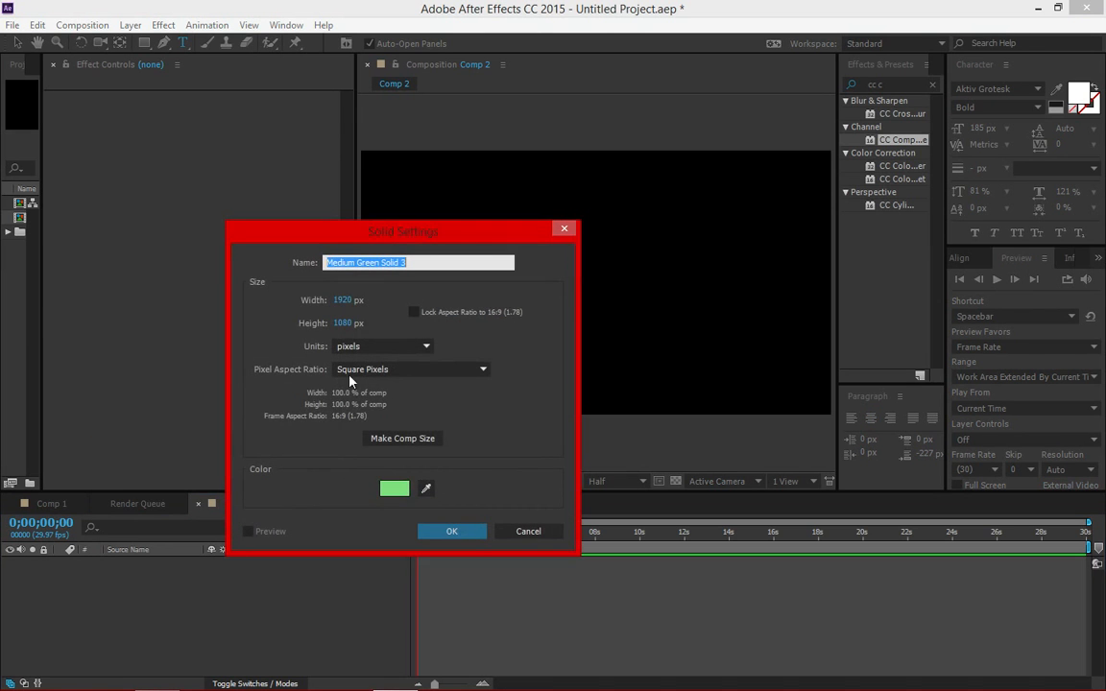
left_click_drag(461, 234, 455, 174)
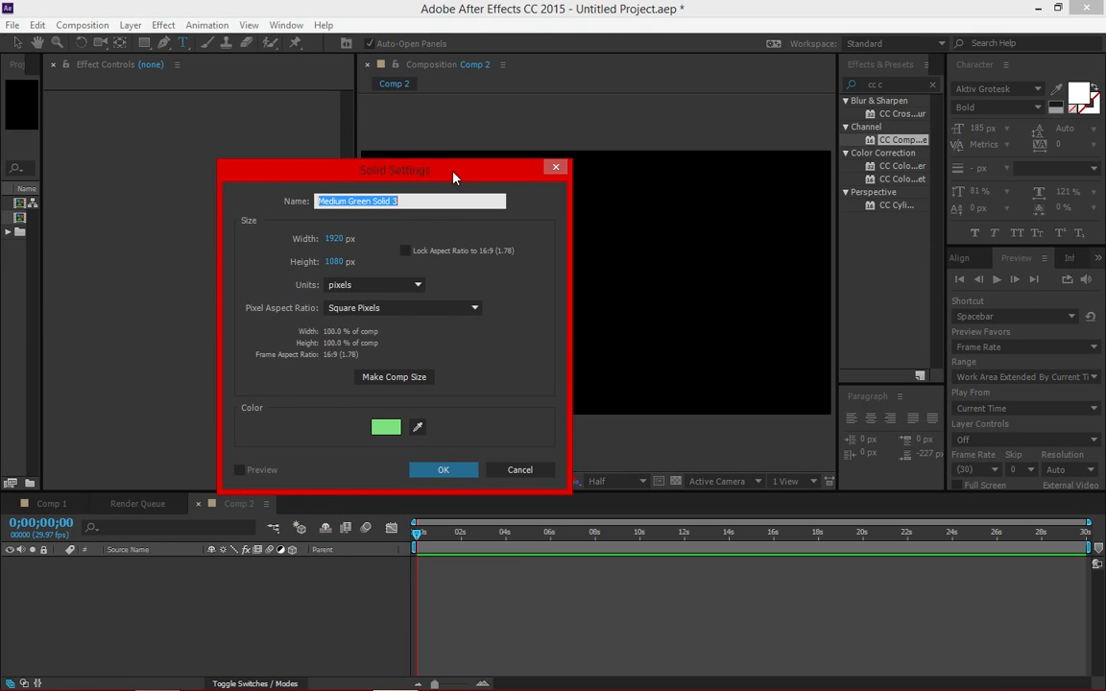
left_click(444, 470)
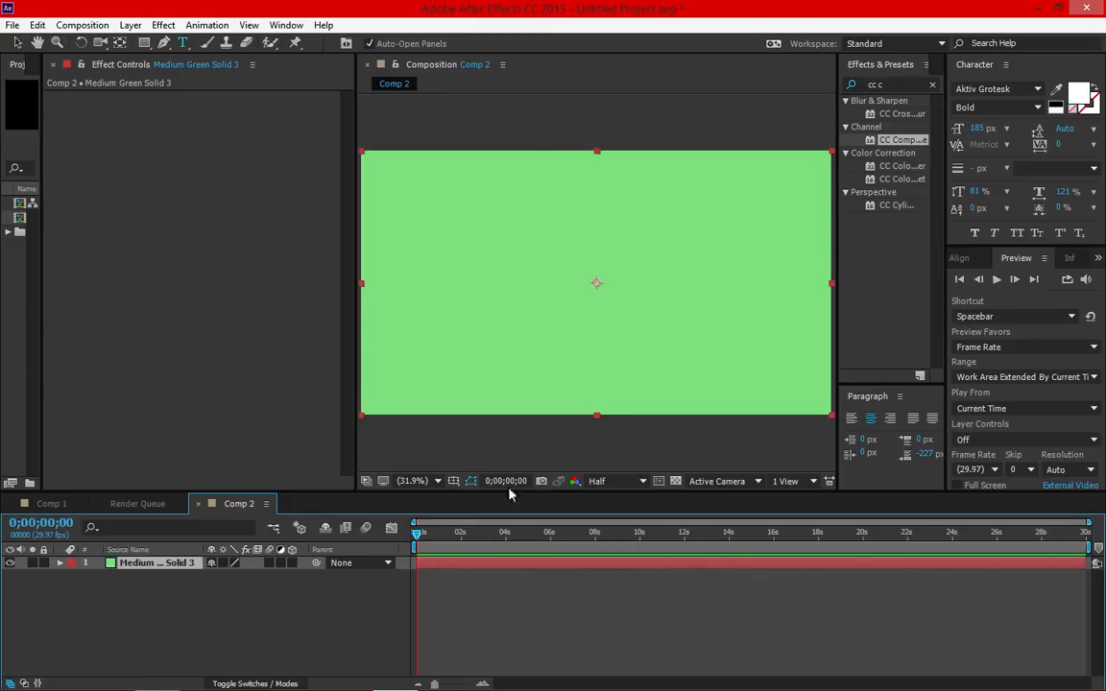
right_click(226, 597)
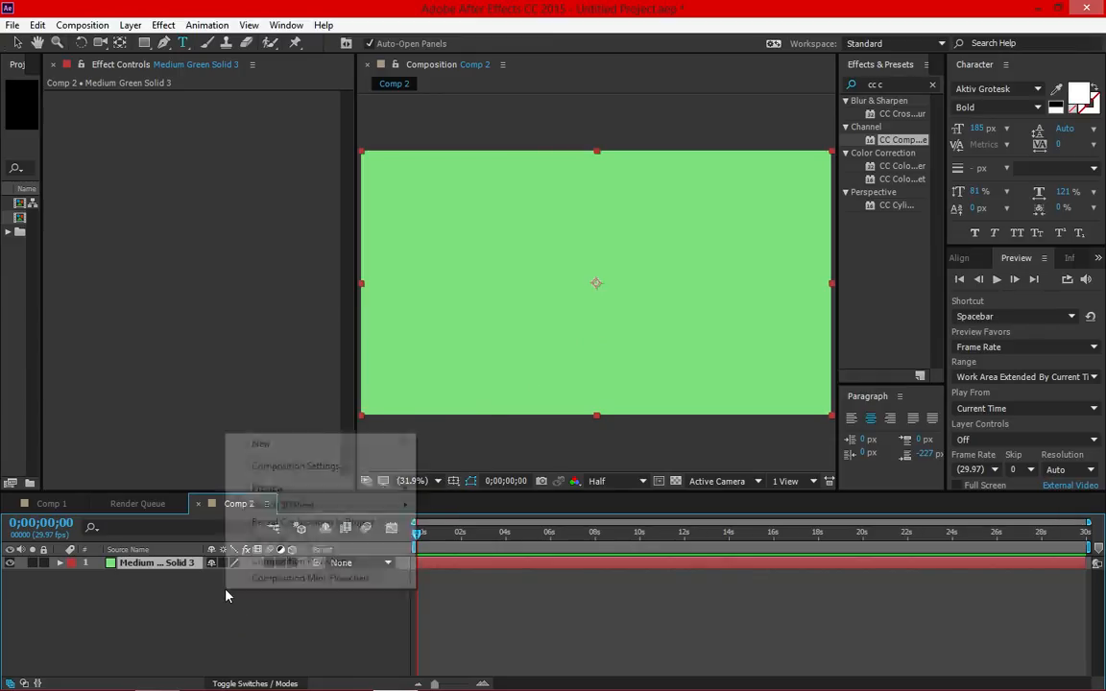
mouse_move(353, 445)
left_click(137, 378)
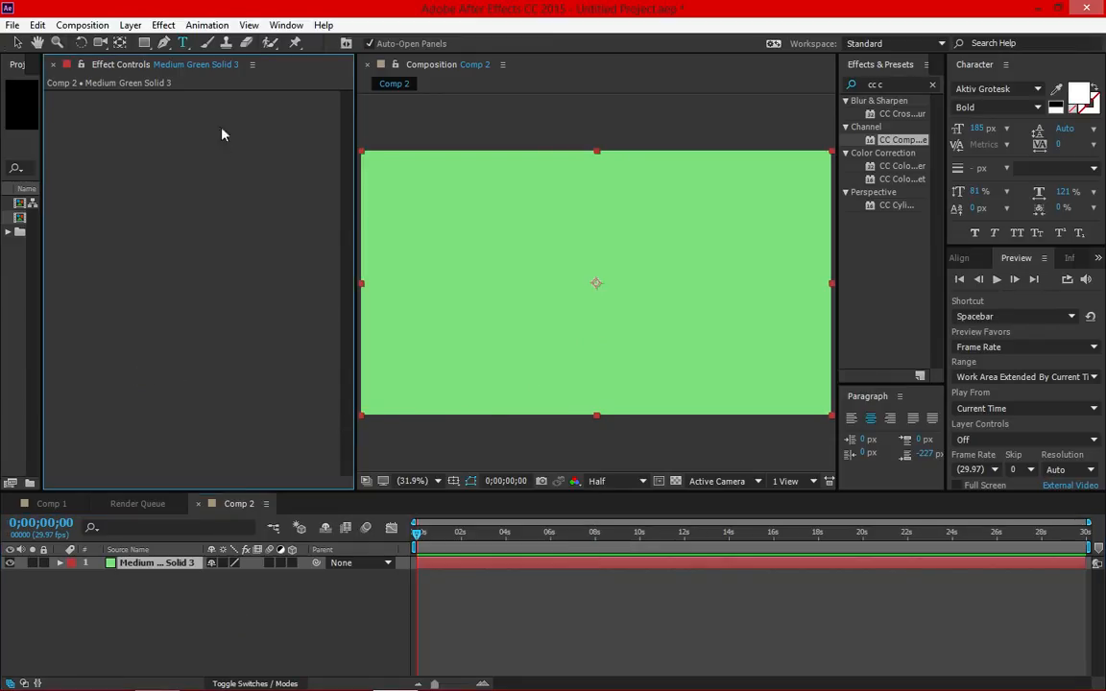
Add a text layer reading "Flat Shadow" and switch back to the Selection tool.
double_click(184, 43)
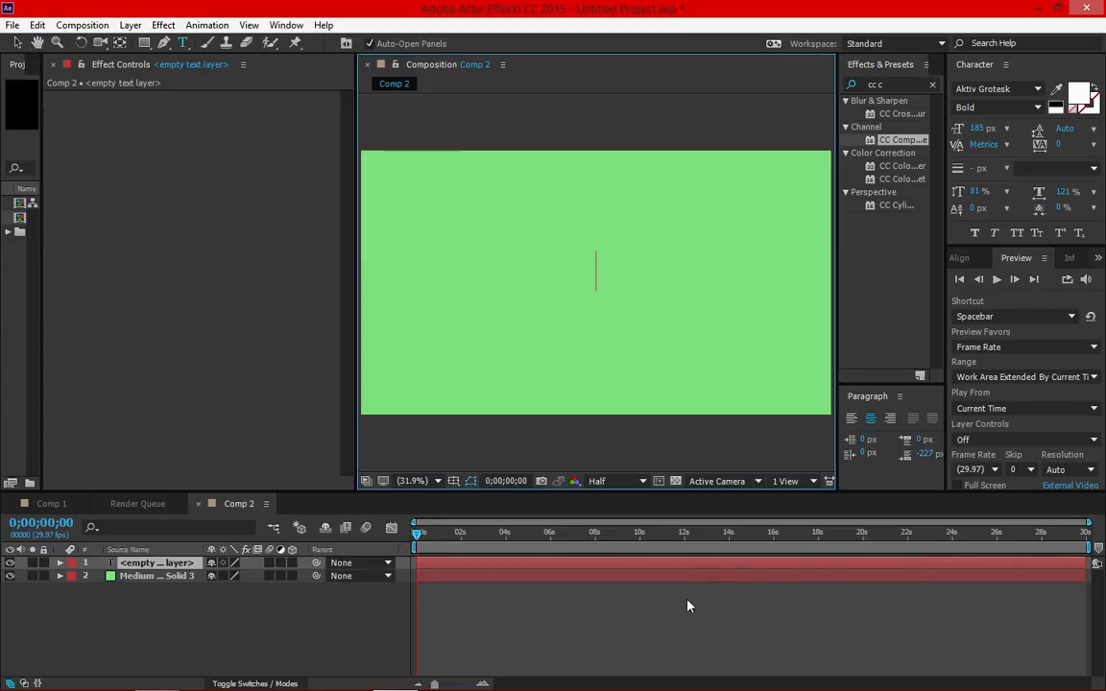
type("F")
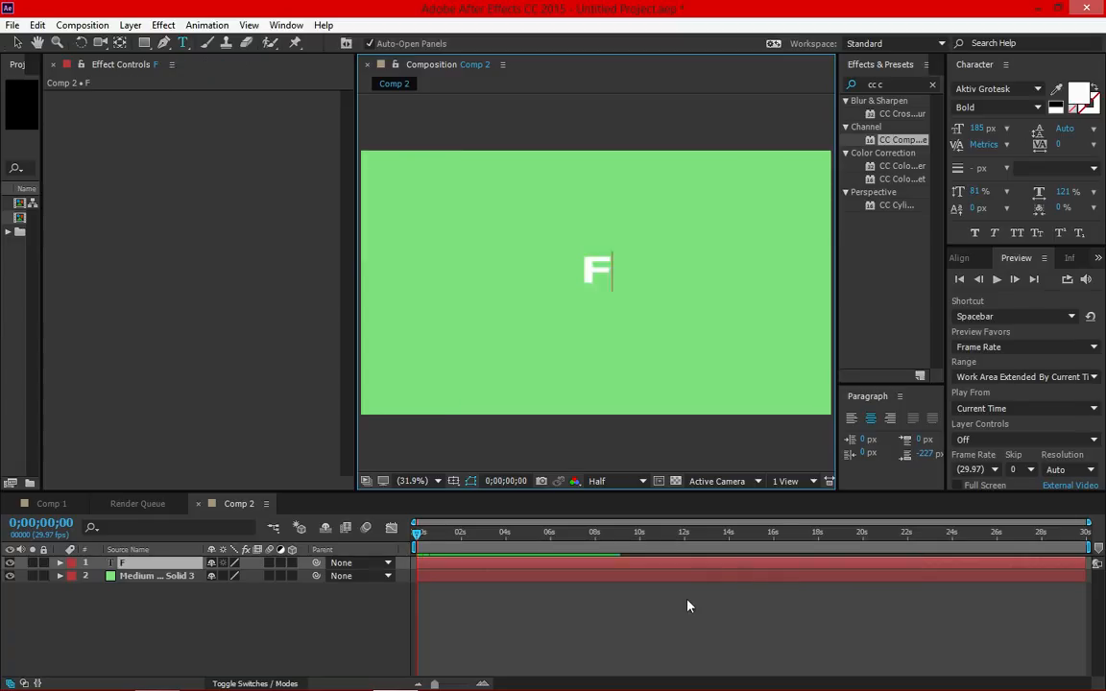
type("lat Shadow")
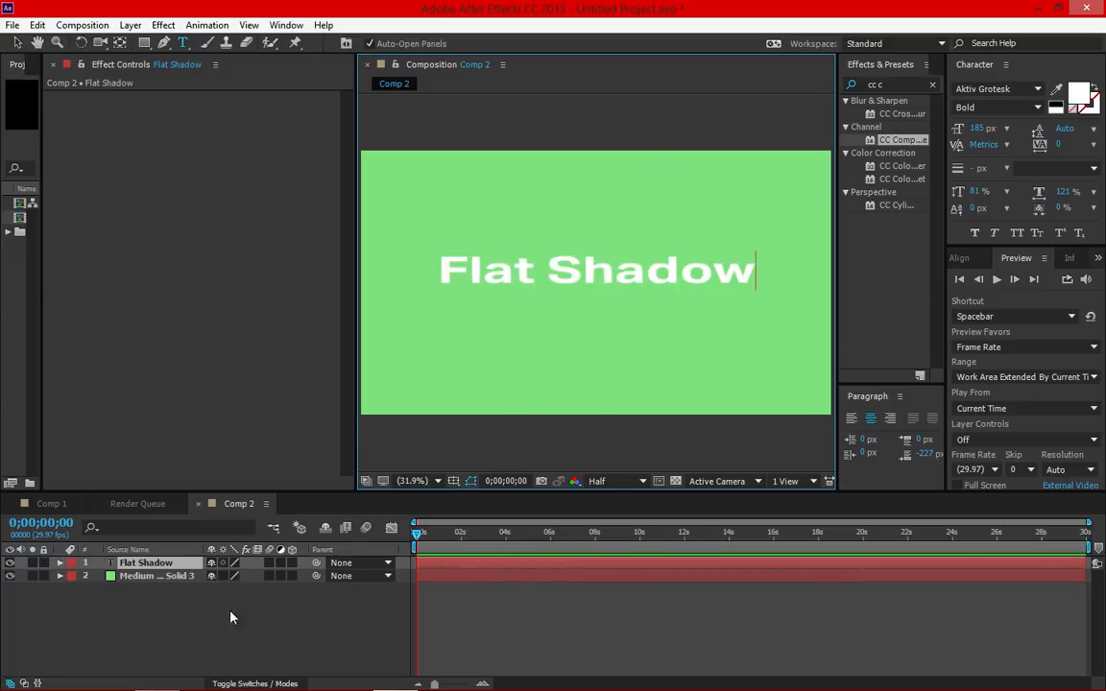
left_click(17, 43)
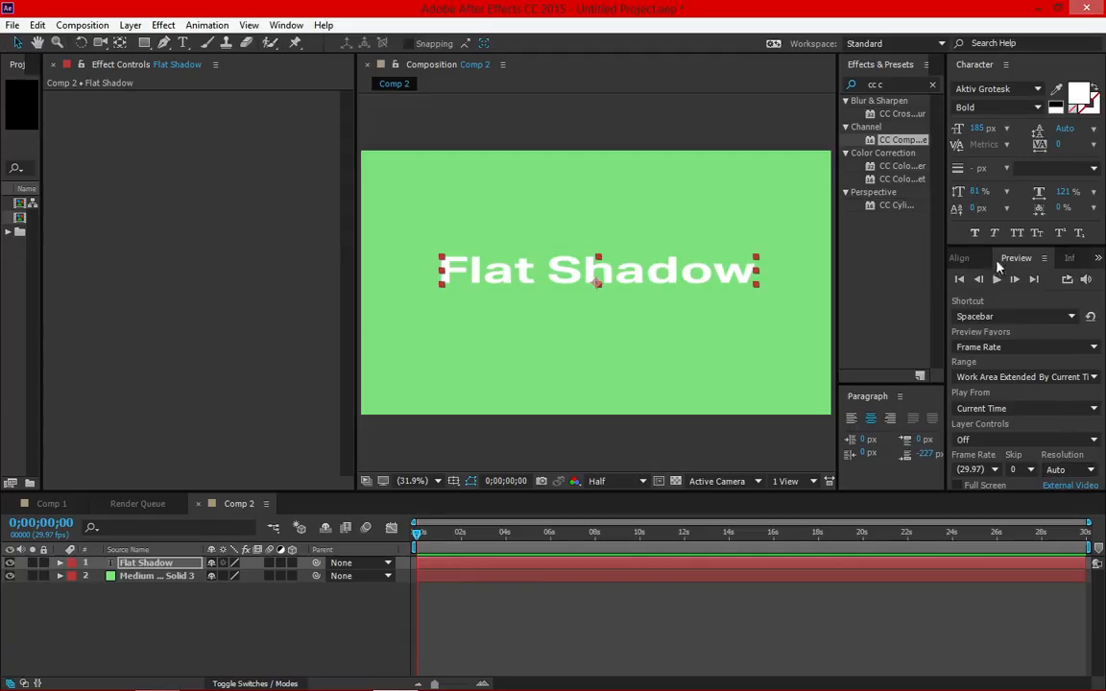
Center the Flat Shadow text layer horizontally and vertically in the composition.
left_click(960, 257)
left_click(992, 299)
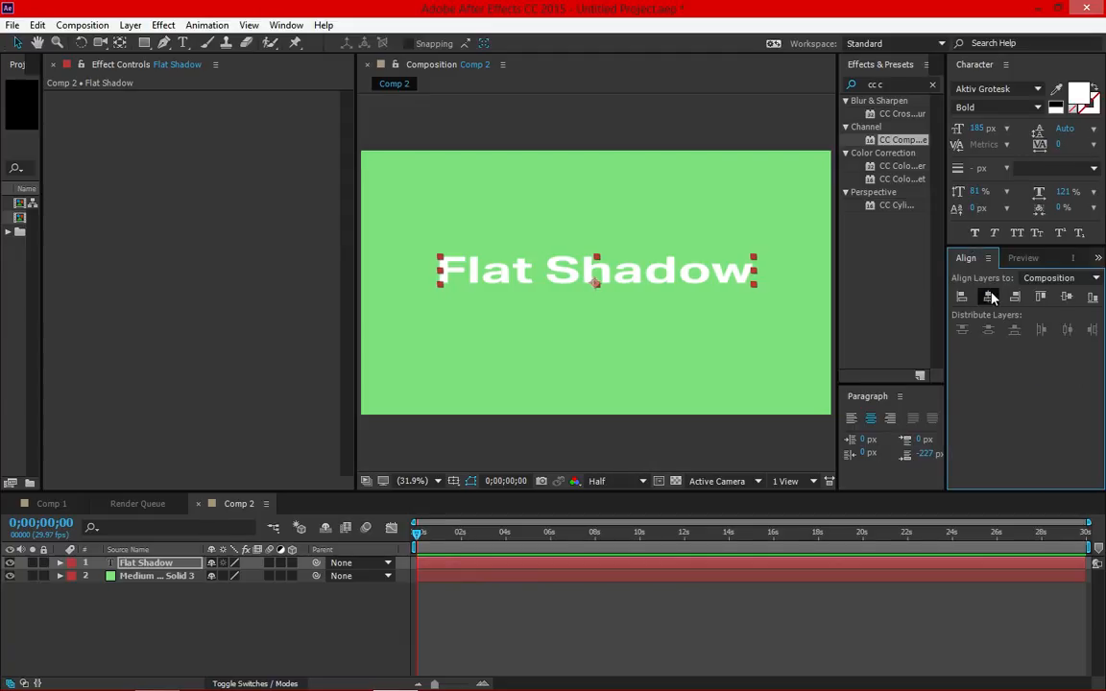
left_click(1066, 297)
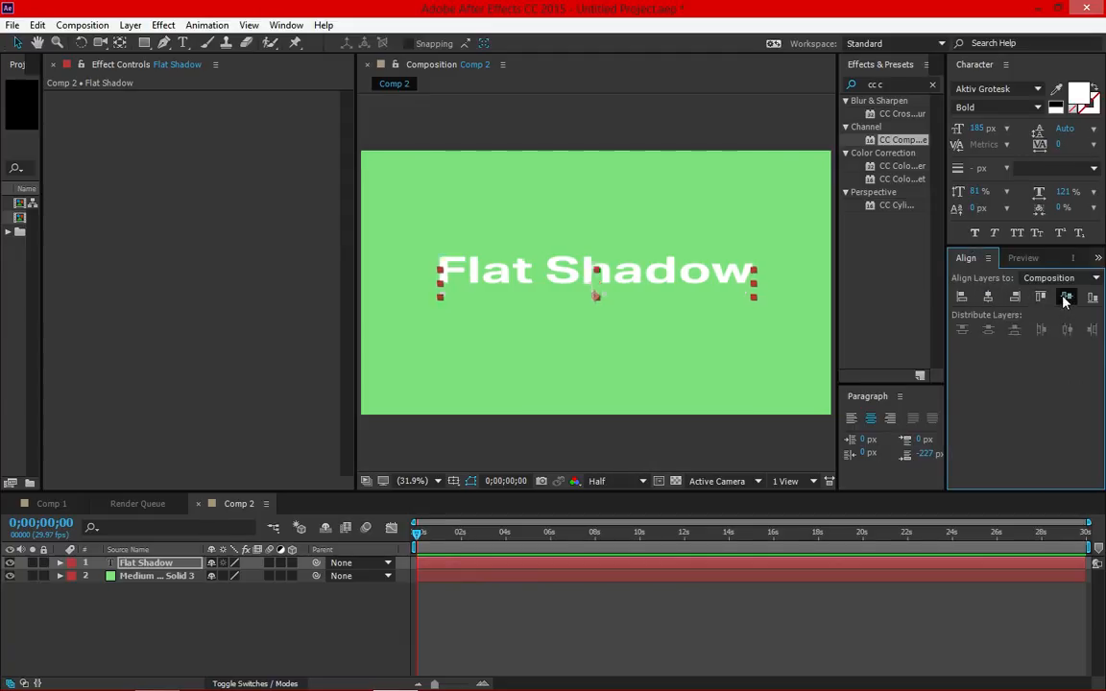
left_click(149, 345)
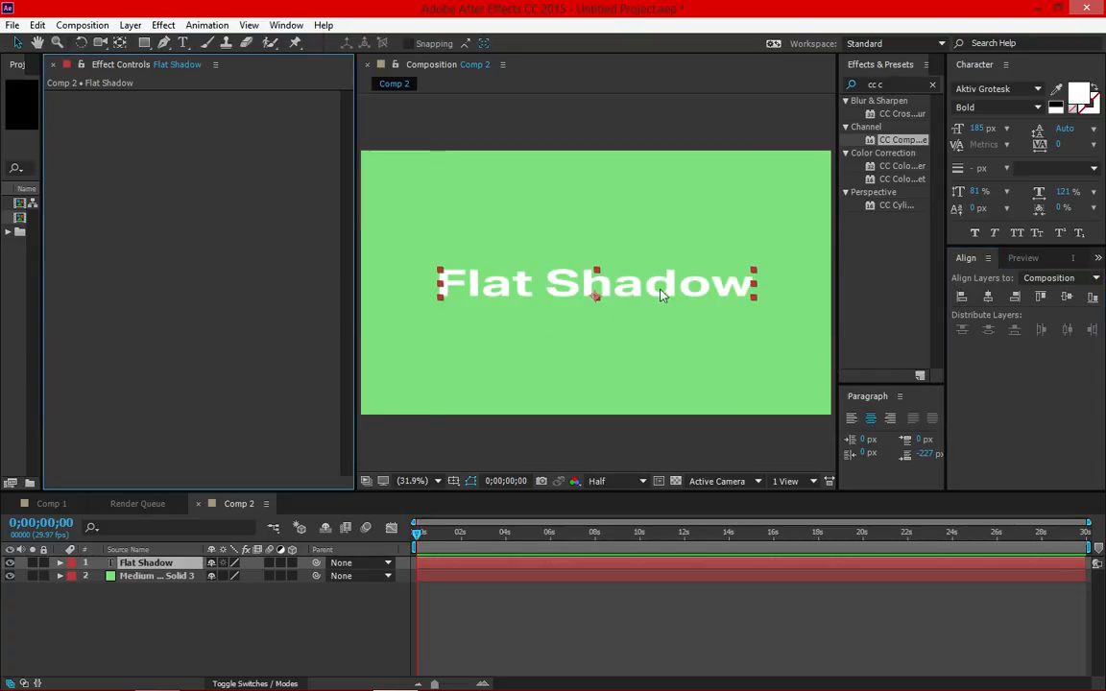
Search the effects for "cc ra" and apply CC Radial Fast Blur to the Flat Shadow text with an amount of 100.
left_click(895, 85)
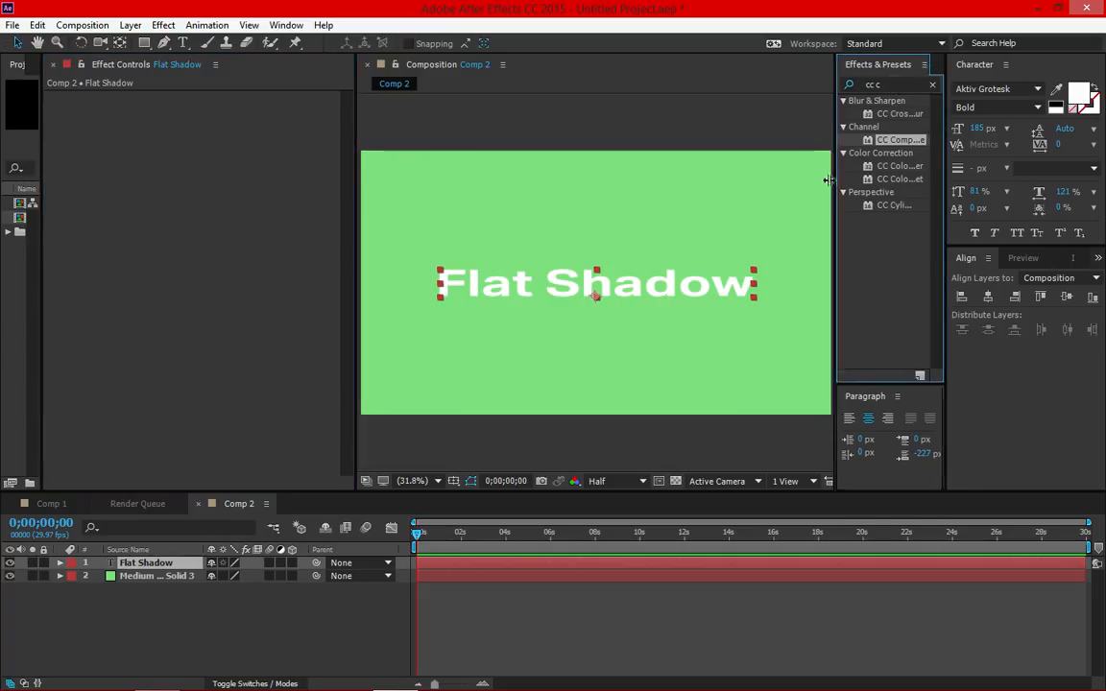
left_click_drag(841, 171, 755, 154)
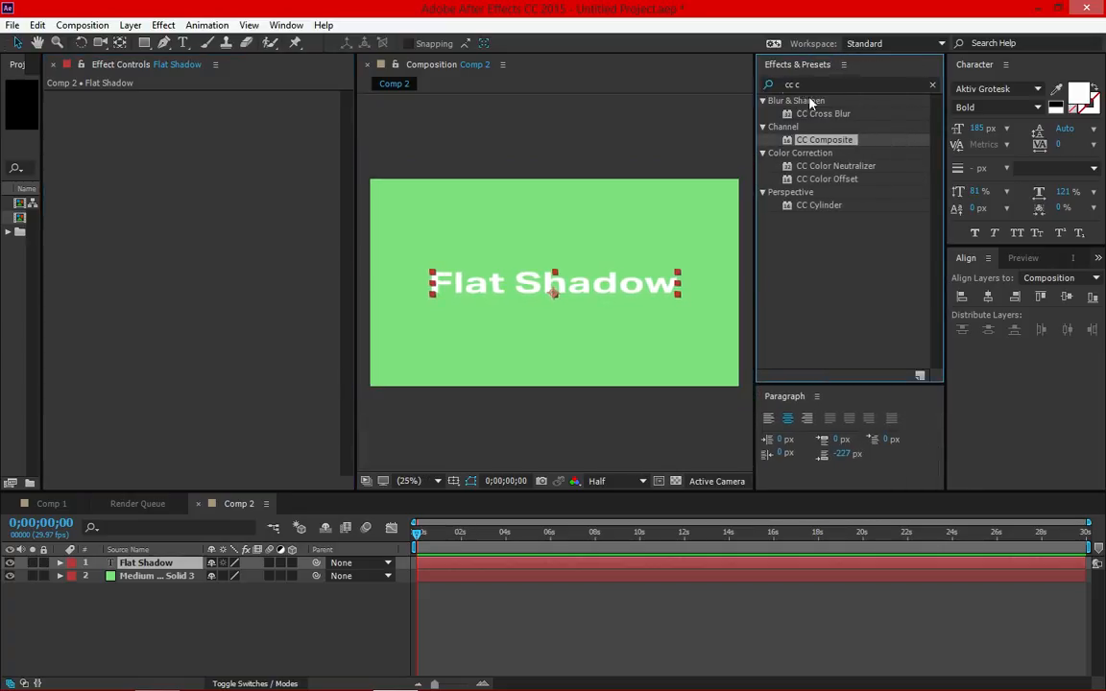
left_click_drag(809, 84, 752, 93)
type("cc r")
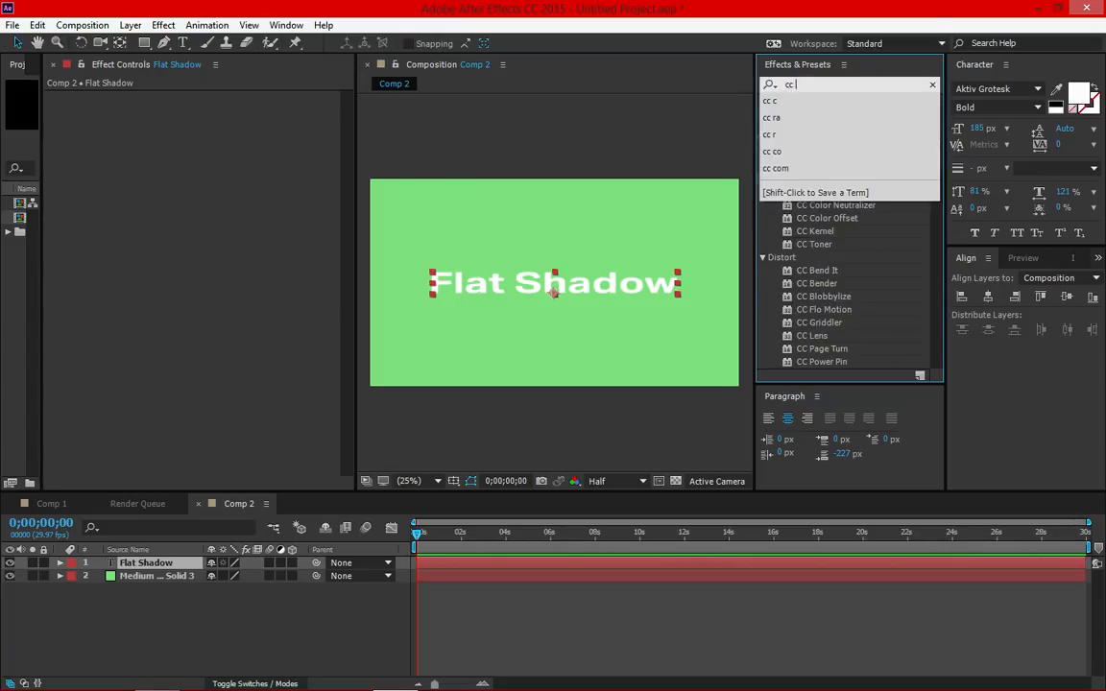
type("a")
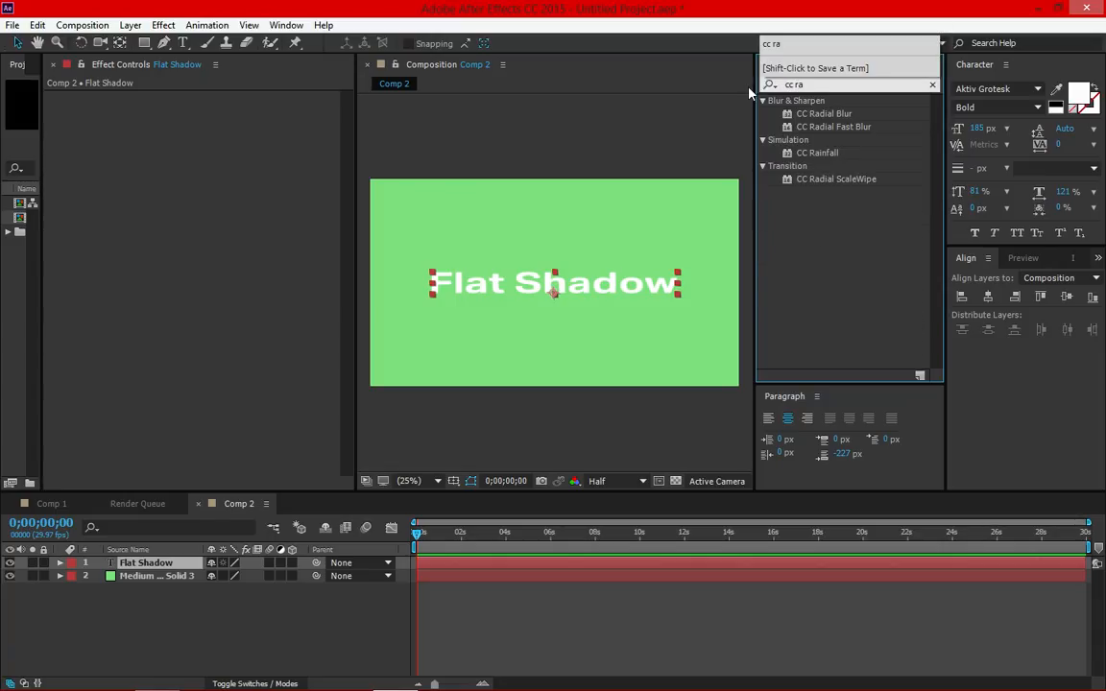
left_click(837, 128)
left_click_drag(837, 128, 568, 285)
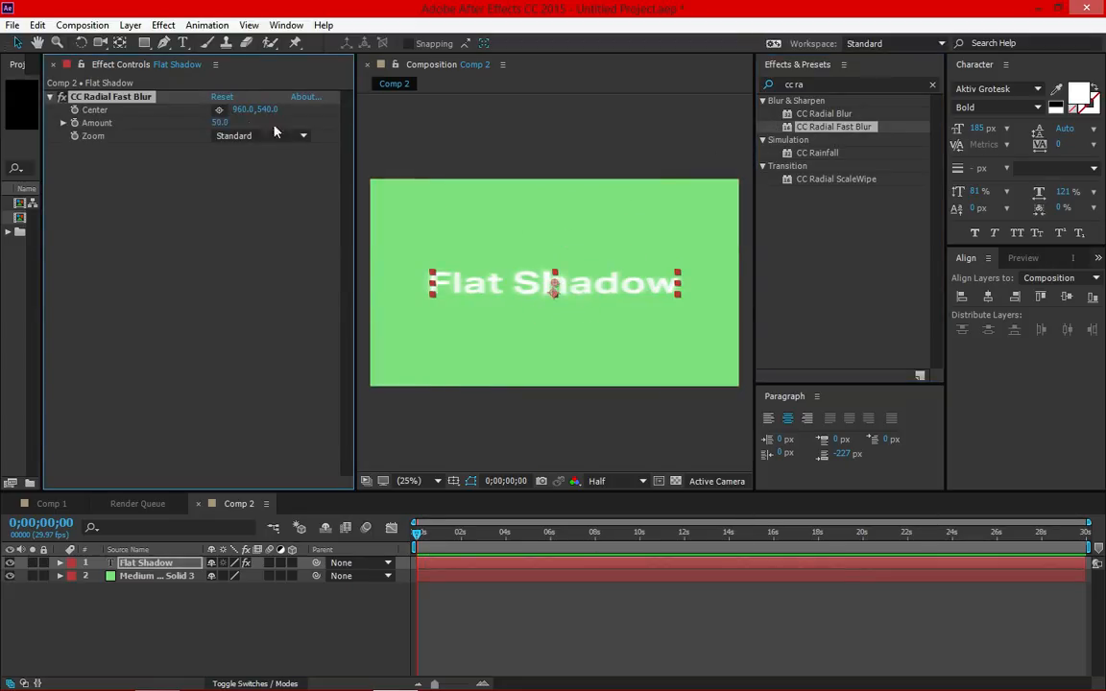
left_click(218, 123)
key("Return")
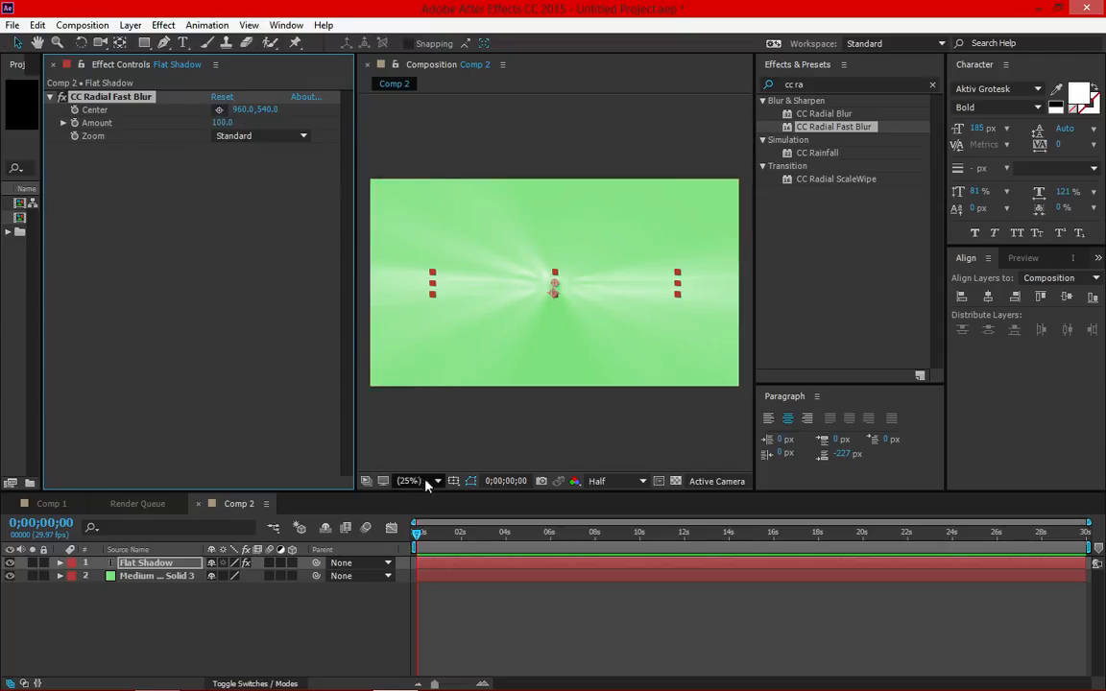
Move the CC Radial Fast Blur center far outside the composition, up and to the right of the text, at about 7968, -6624.
key(".")
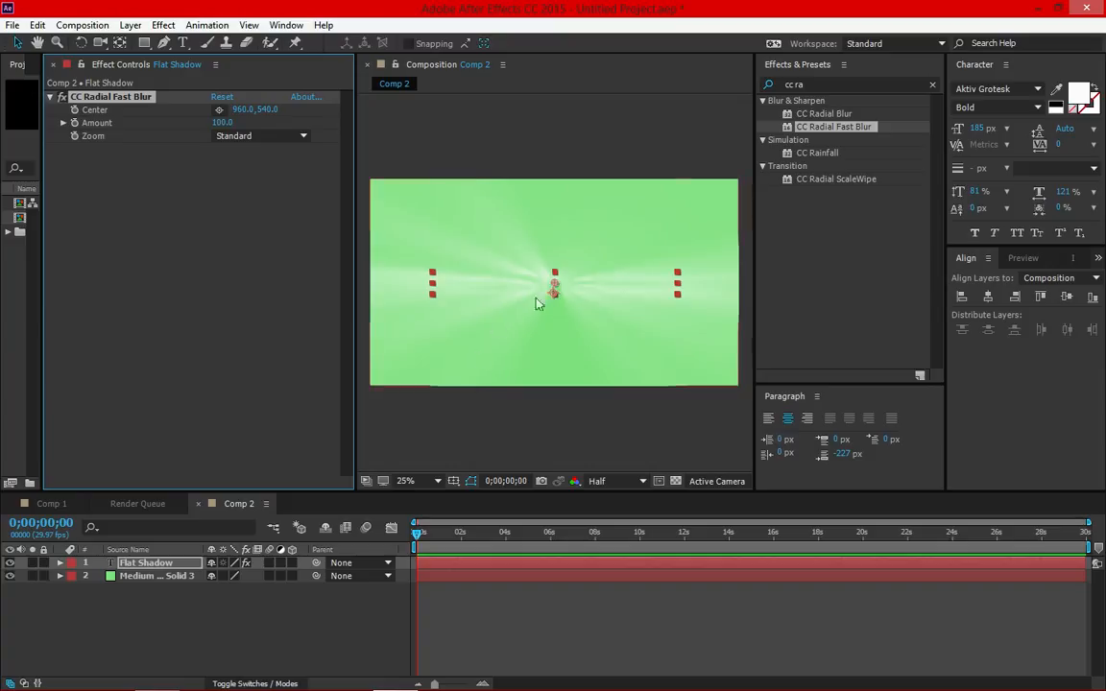
key("comma")
key("comma")
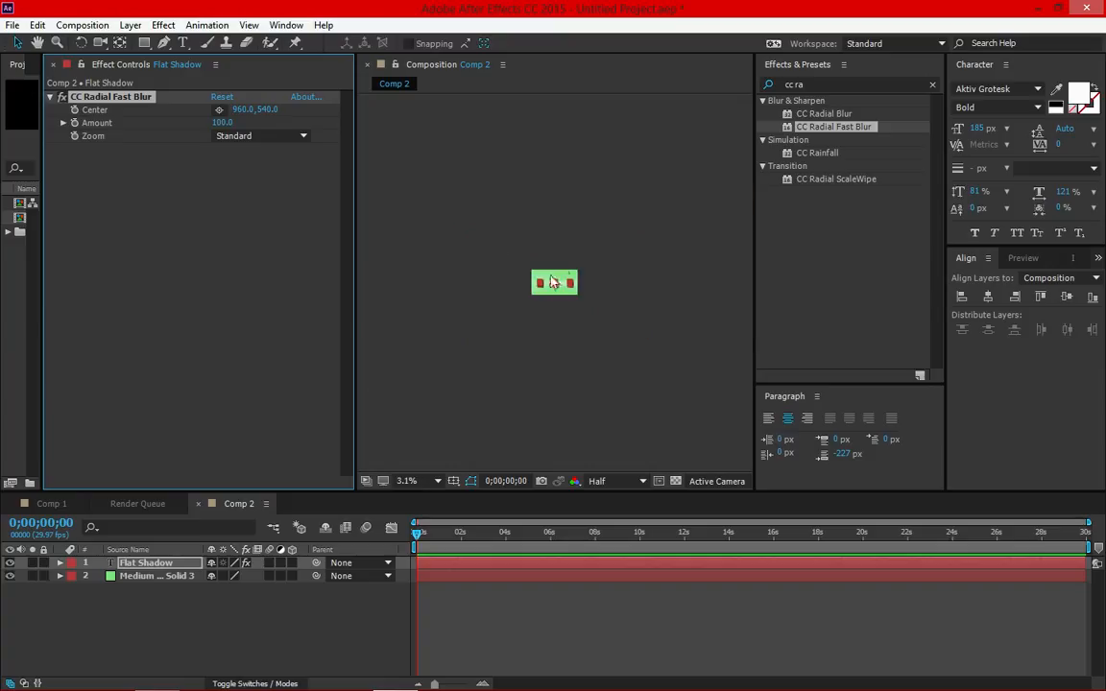
left_click(220, 113)
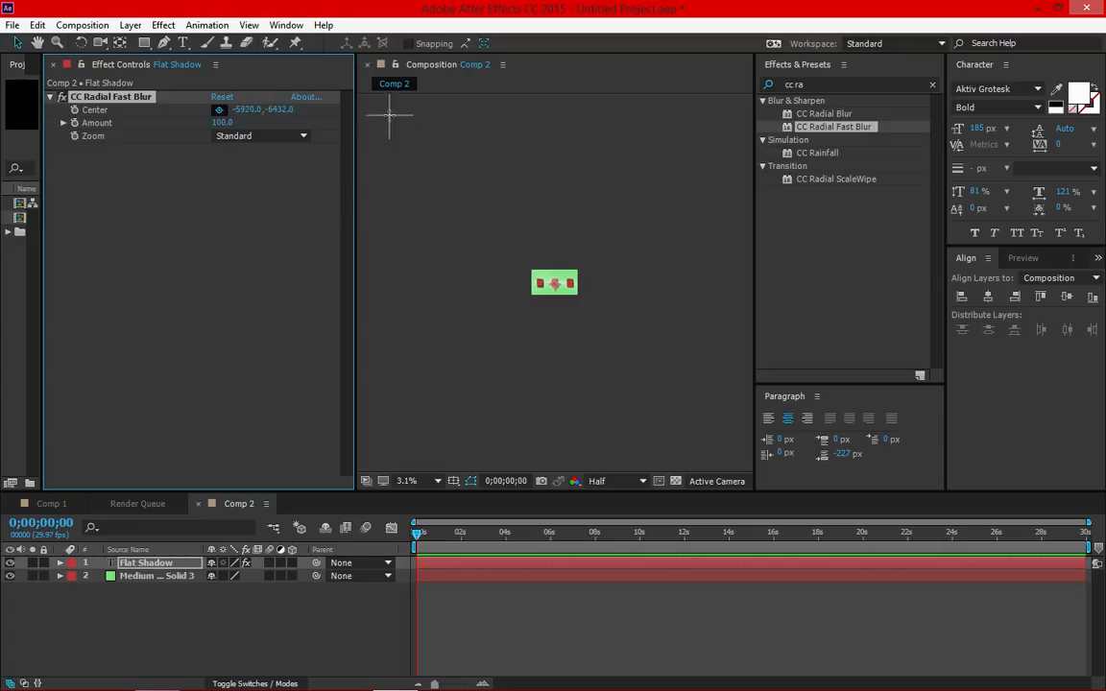
left_click(722, 111)
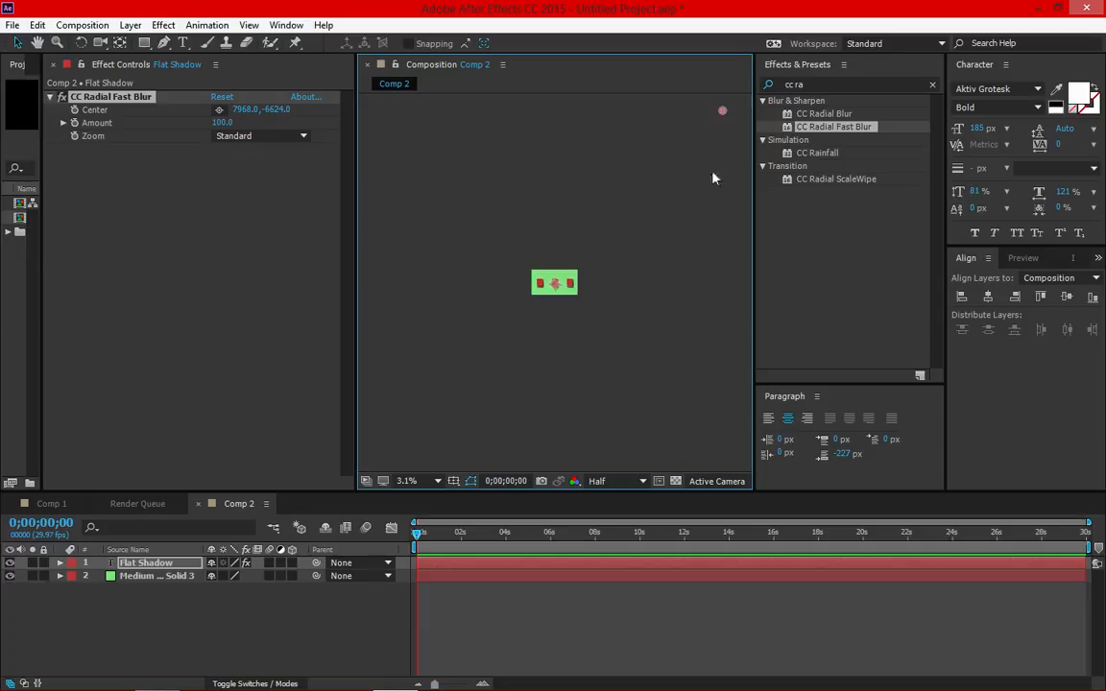
scroll(549, 286, "up", 3)
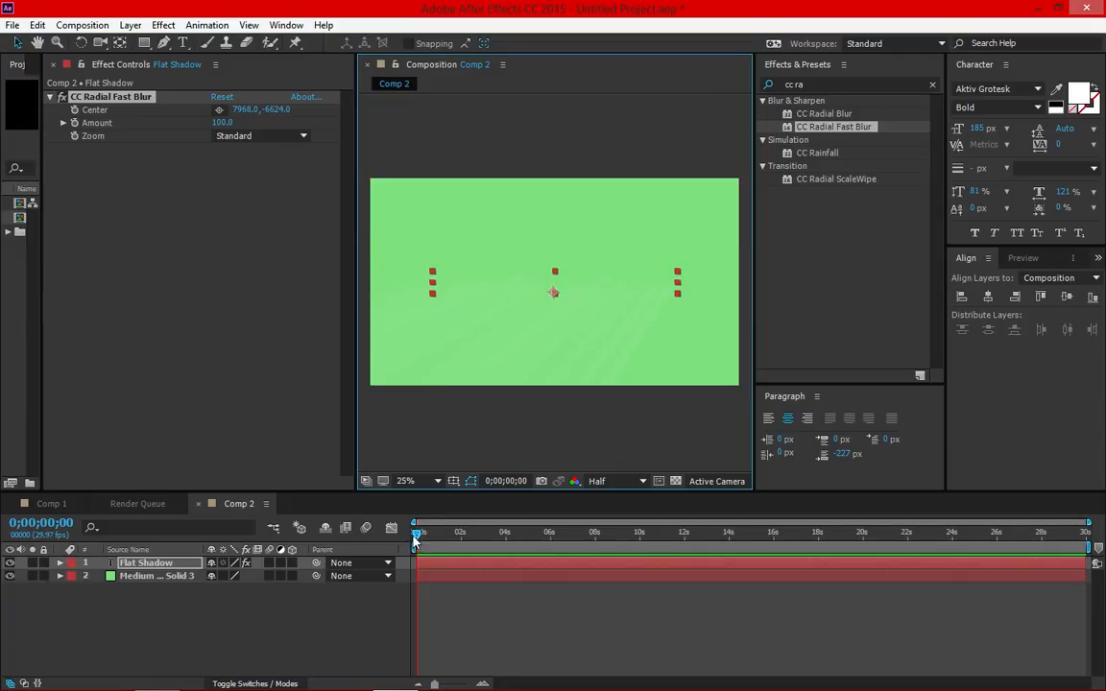
mouse_move(415, 539)
left_mouse_down()
mouse_move(494, 539)
mouse_move(415, 539)
left_mouse_up()
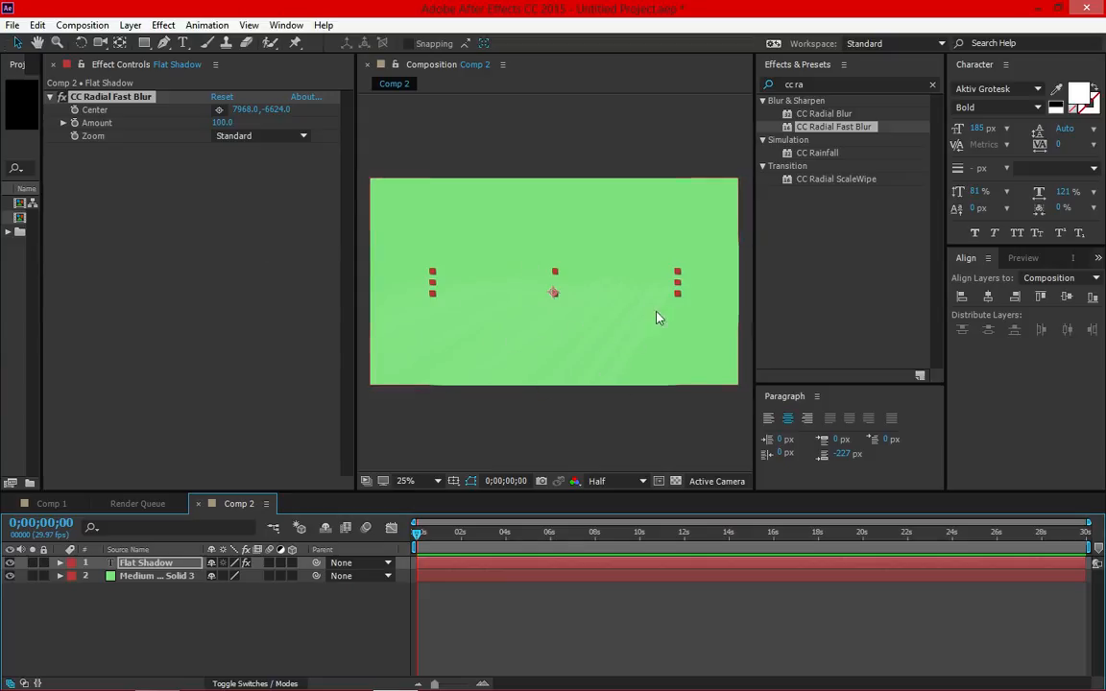
key("period")
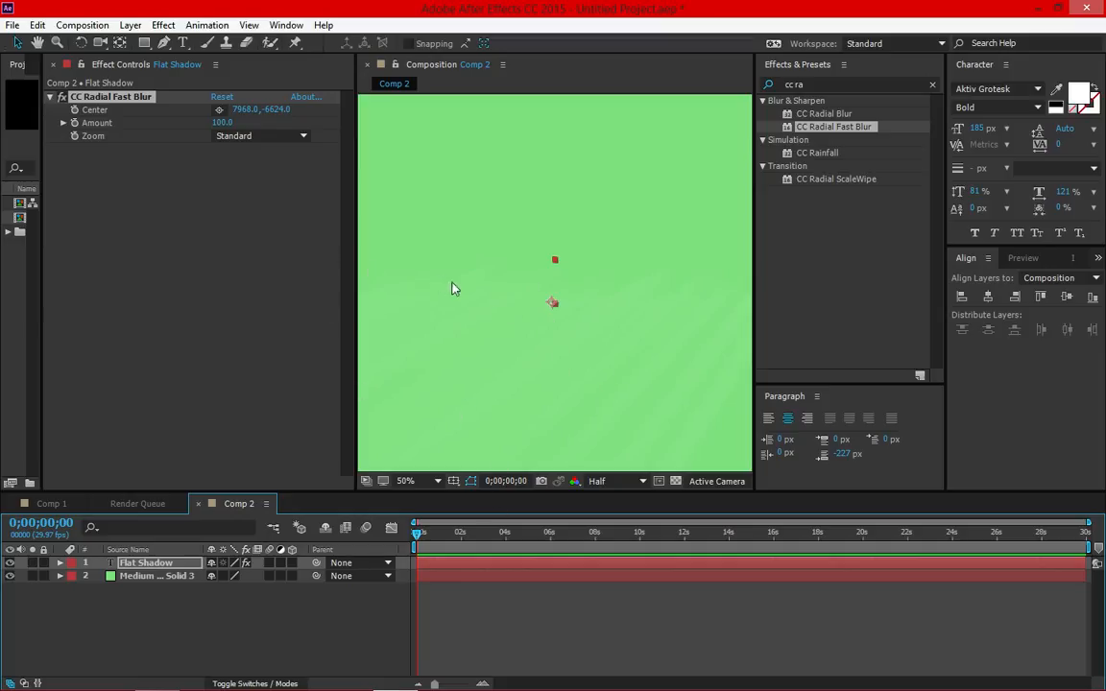
key("comma")
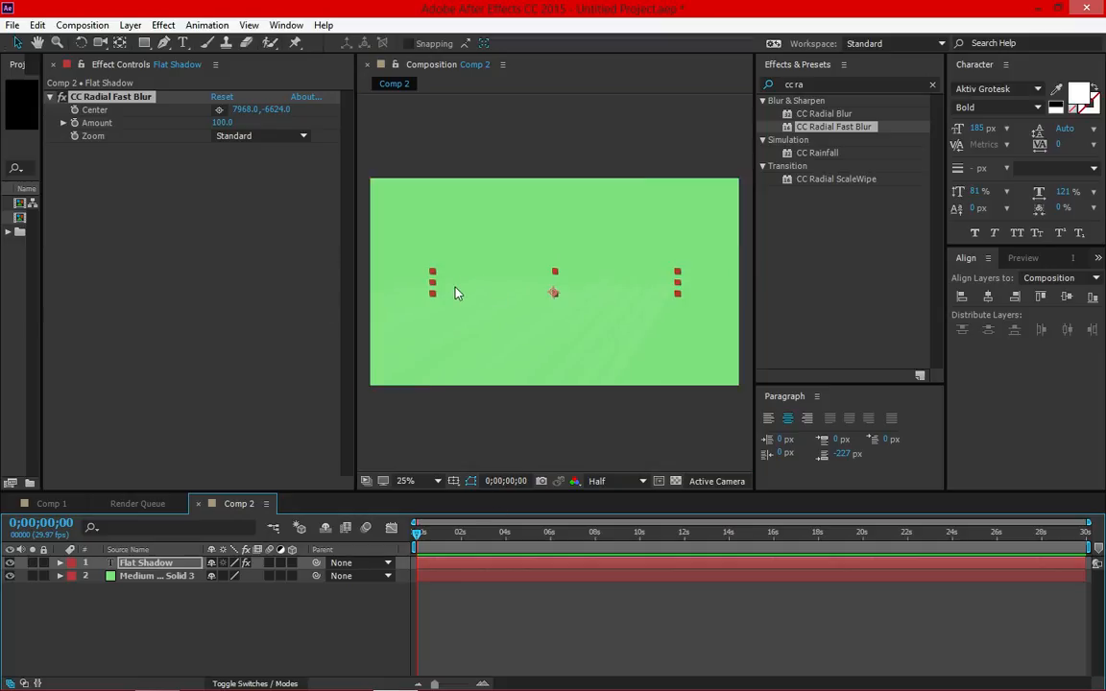
Search the effects for "matte ch" and apply Matte Choker to the Flat Shadow text after CC Radial Fast Blur.
left_click(828, 85)
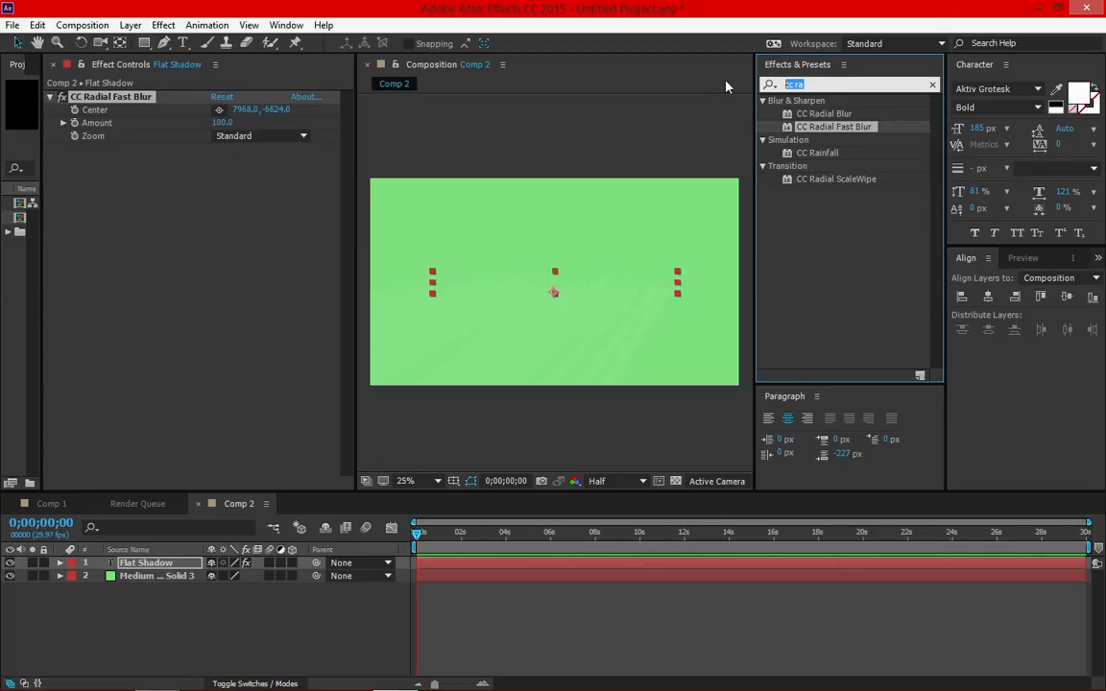
type("matte c")
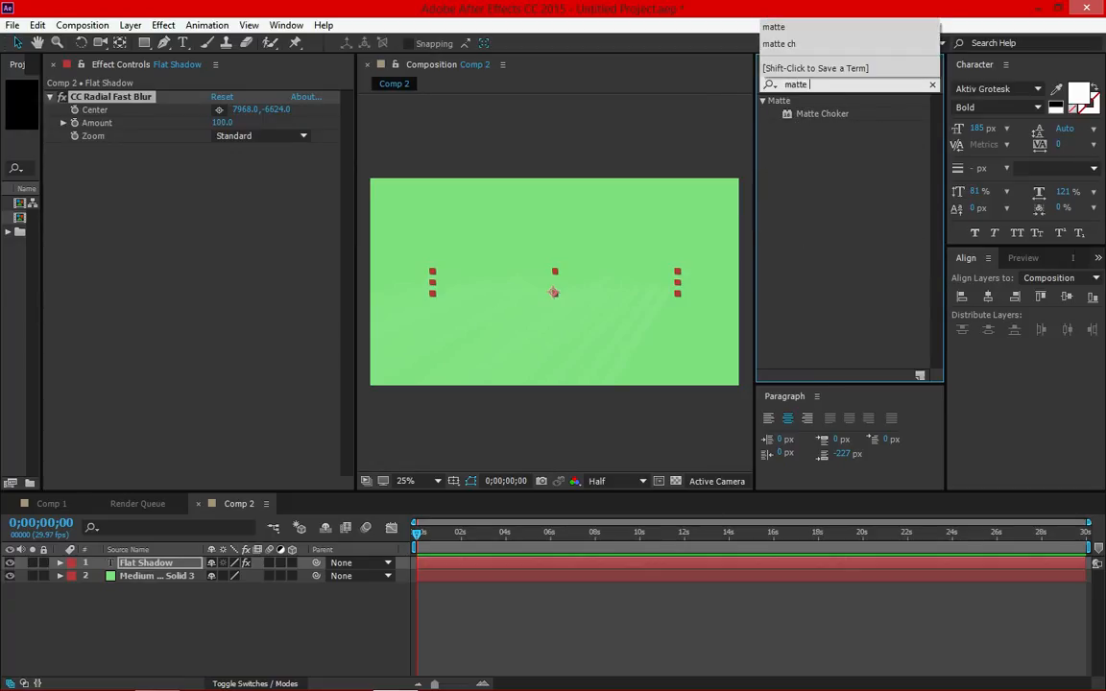
type("h")
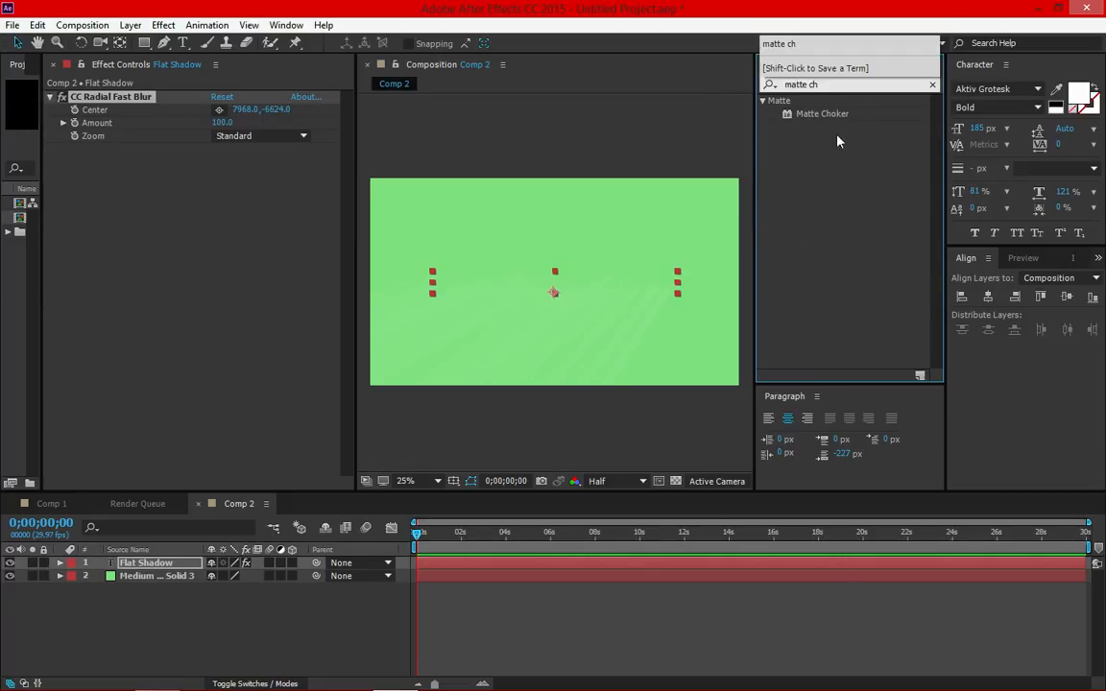
left_click_drag(835, 118, 206, 197)
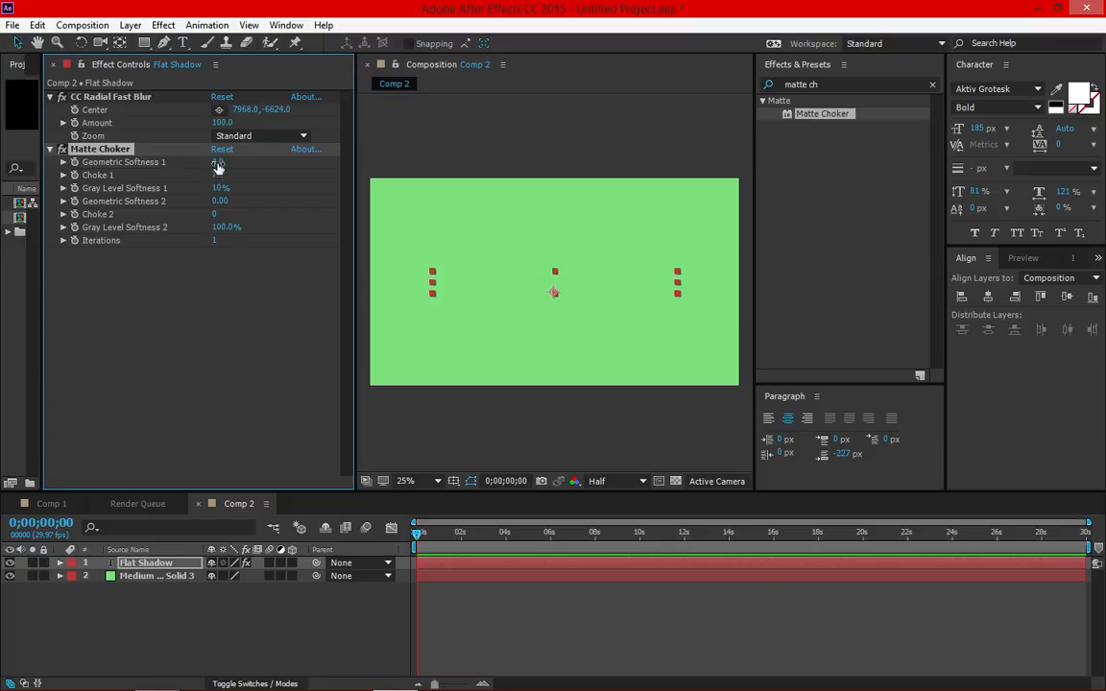
In Matte Choker, set Geometric Softness 1 and both Gray Level Softness values to 0, and Choke 1 to -127.
left_click(215, 163)
key("Return")
left_click(220, 190)
type("0")
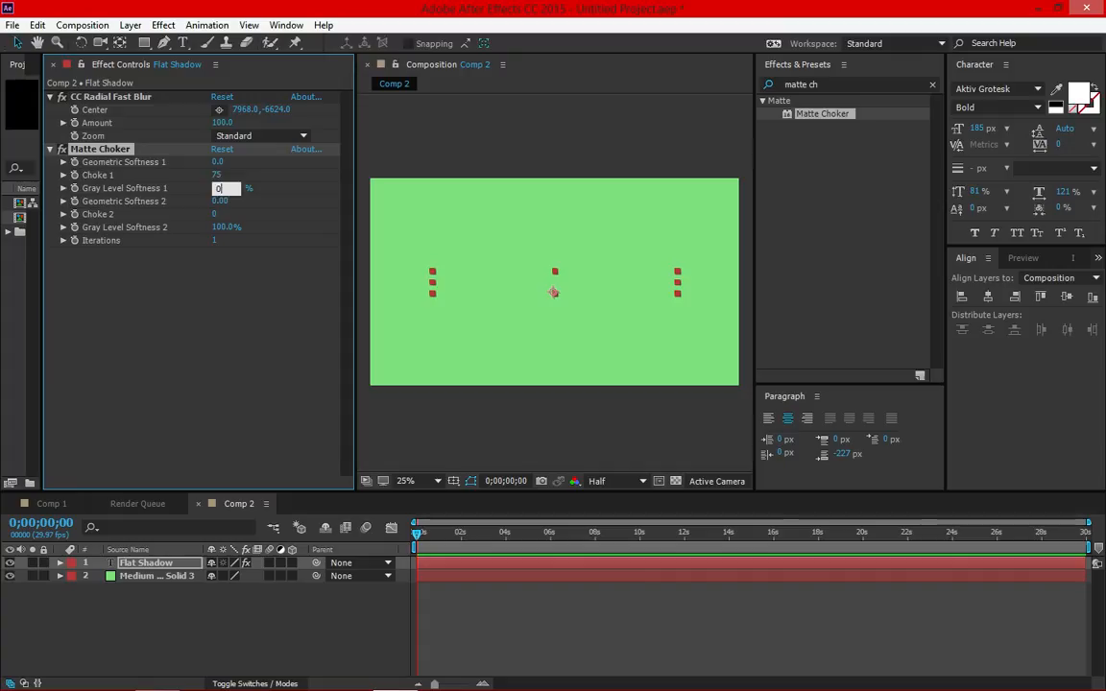
left_click(221, 228)
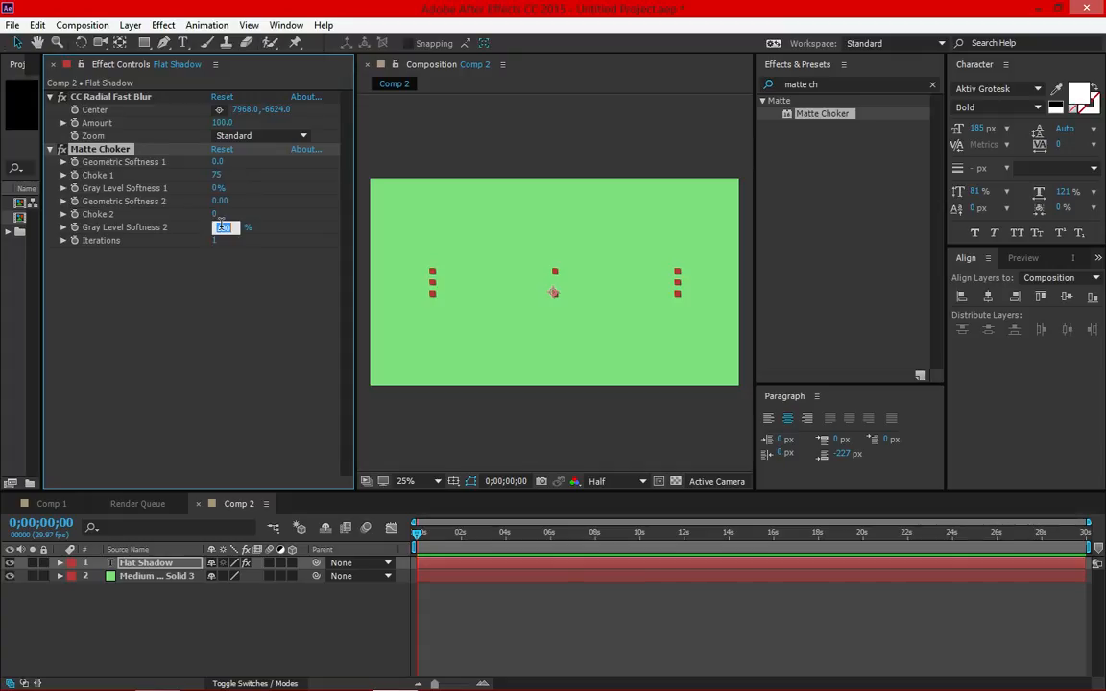
left_click(222, 284)
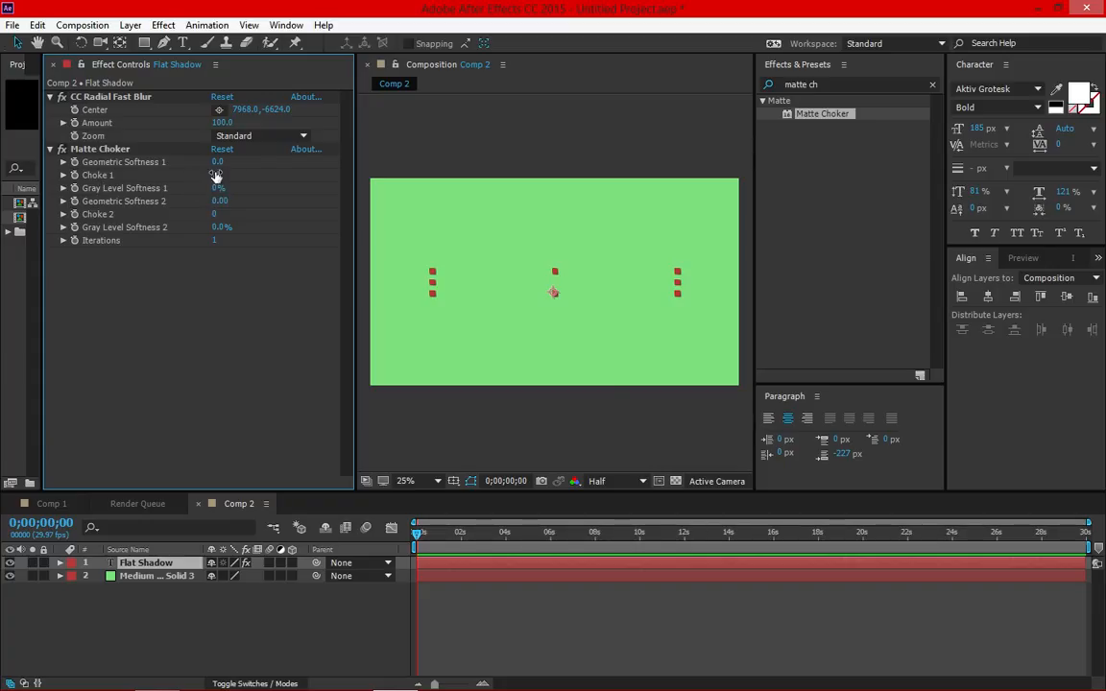
left_click_drag(217, 176, 97, 176)
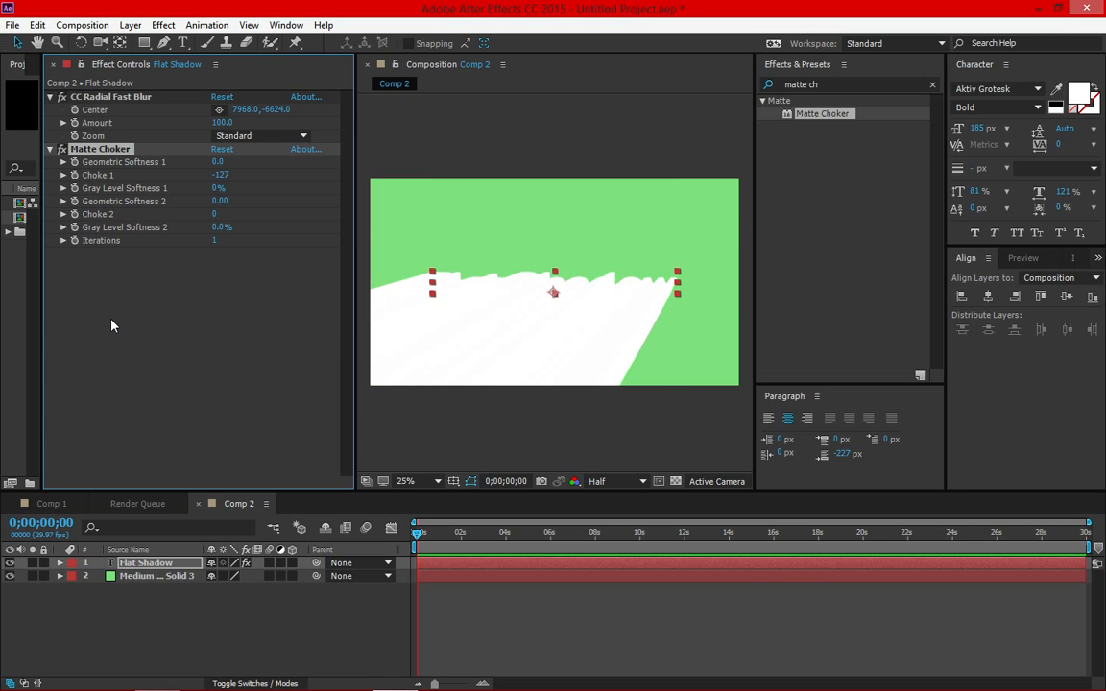
Search the effects for "fill" and apply the Fill effect to the Flat Shadow text after Matte Choker.
left_click(823, 84)
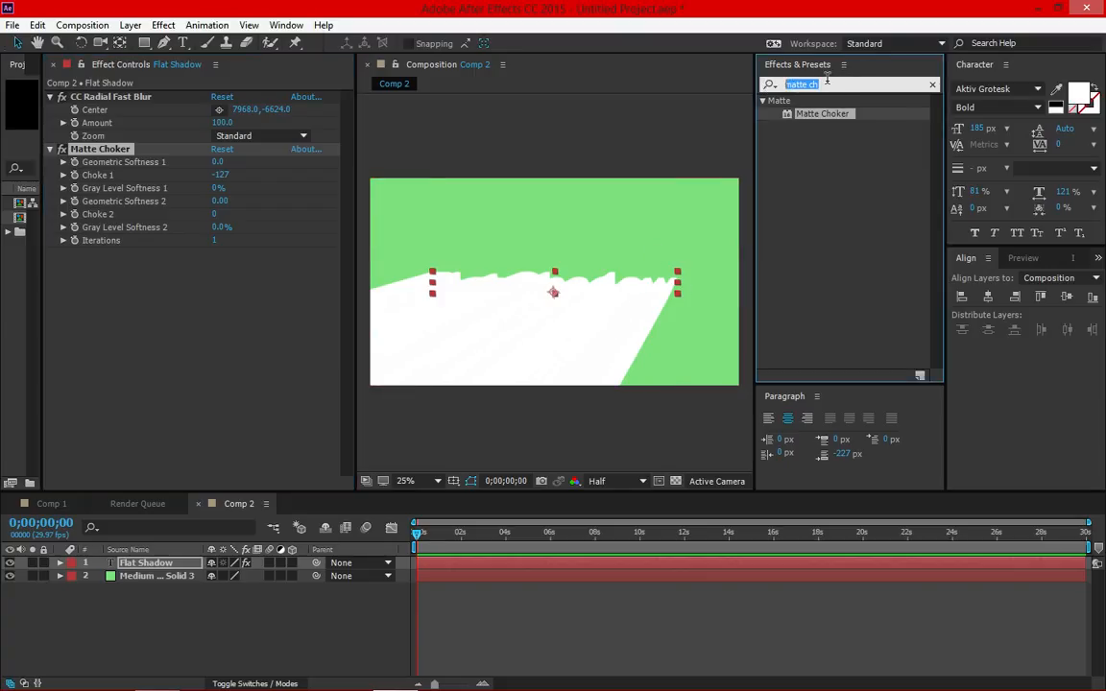
type("fill")
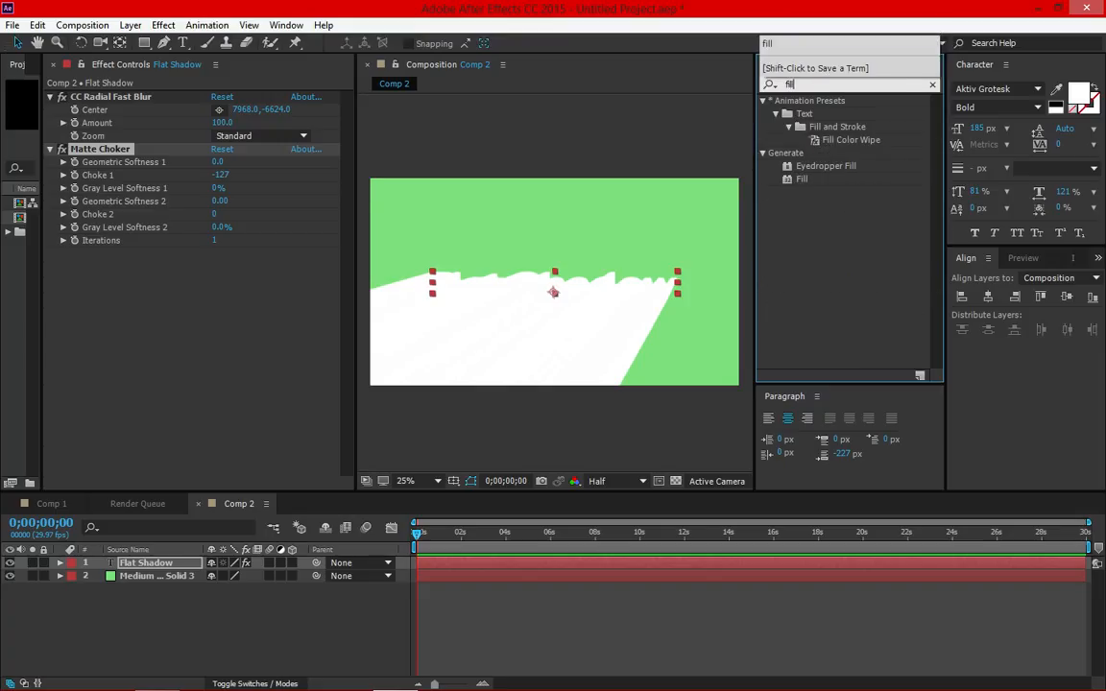
left_click_drag(816, 181, 230, 283)
Set the Fill effect's color to black (000000) and its opacity to 25%.
left_click(219, 293)
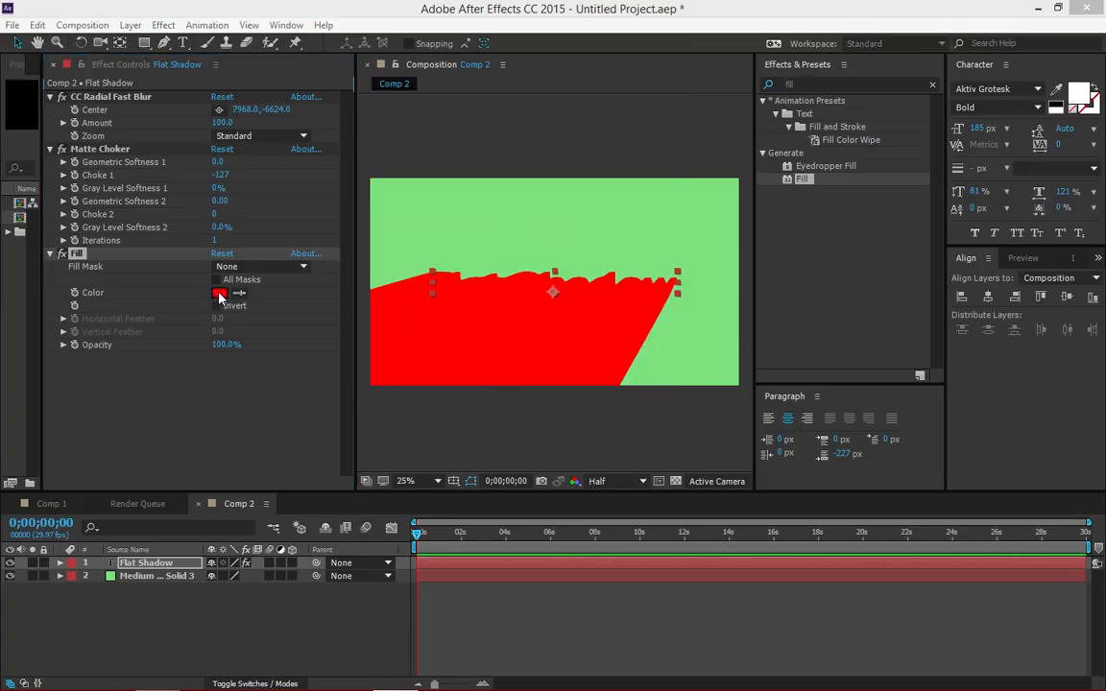
left_click_drag(380, 388, 300, 399)
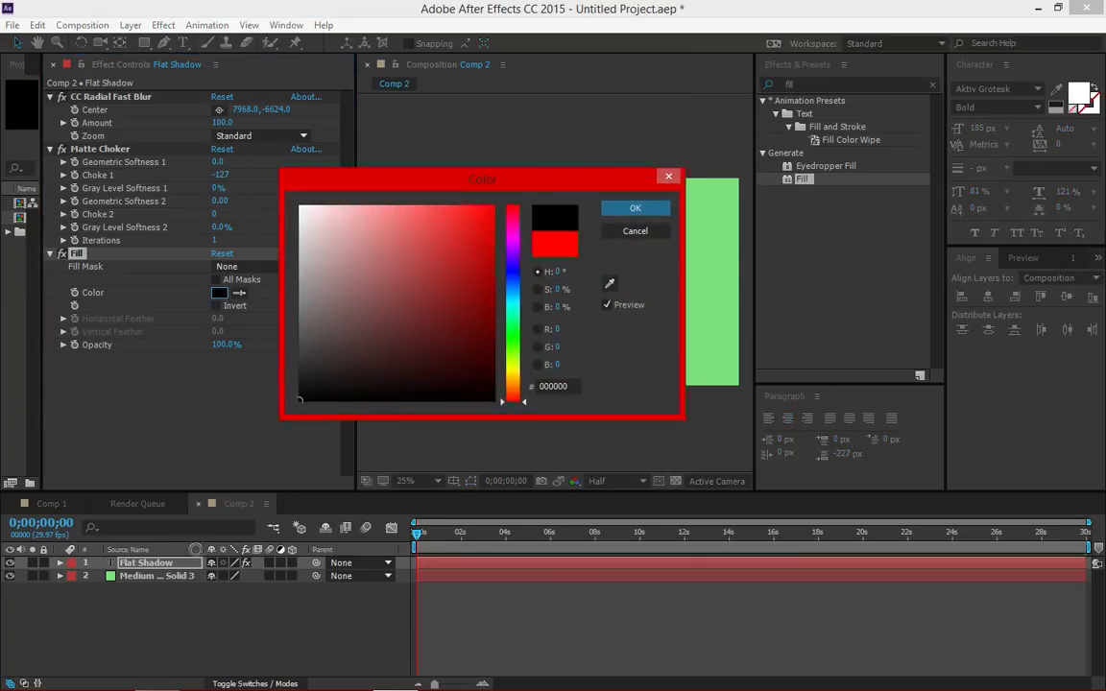
left_click(639, 217)
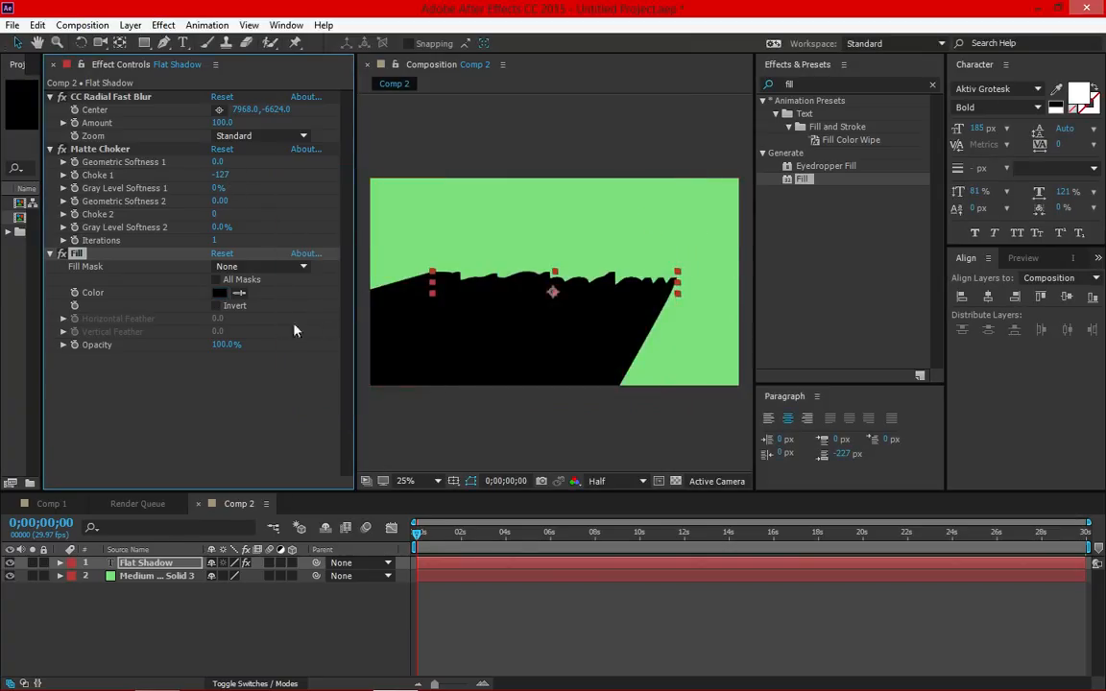
left_click(223, 345)
type("25")
key("Return")
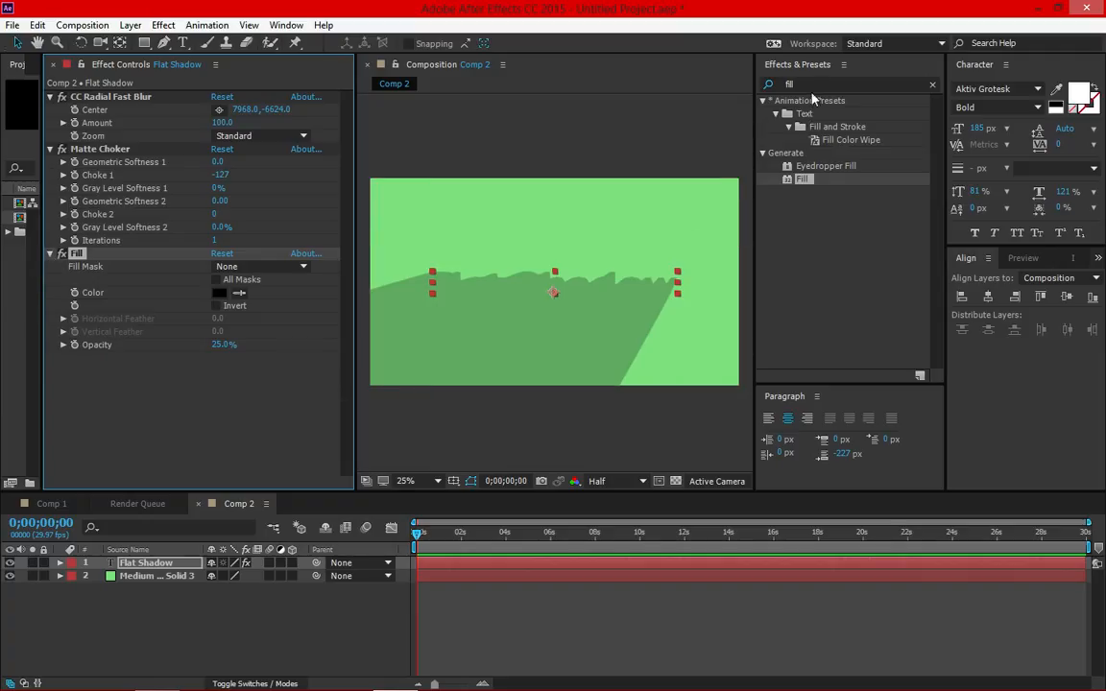
Search the effects for "cc com" and apply CC Composite to the Flat Shadow text after the Fill effect.
left_click(770, 86)
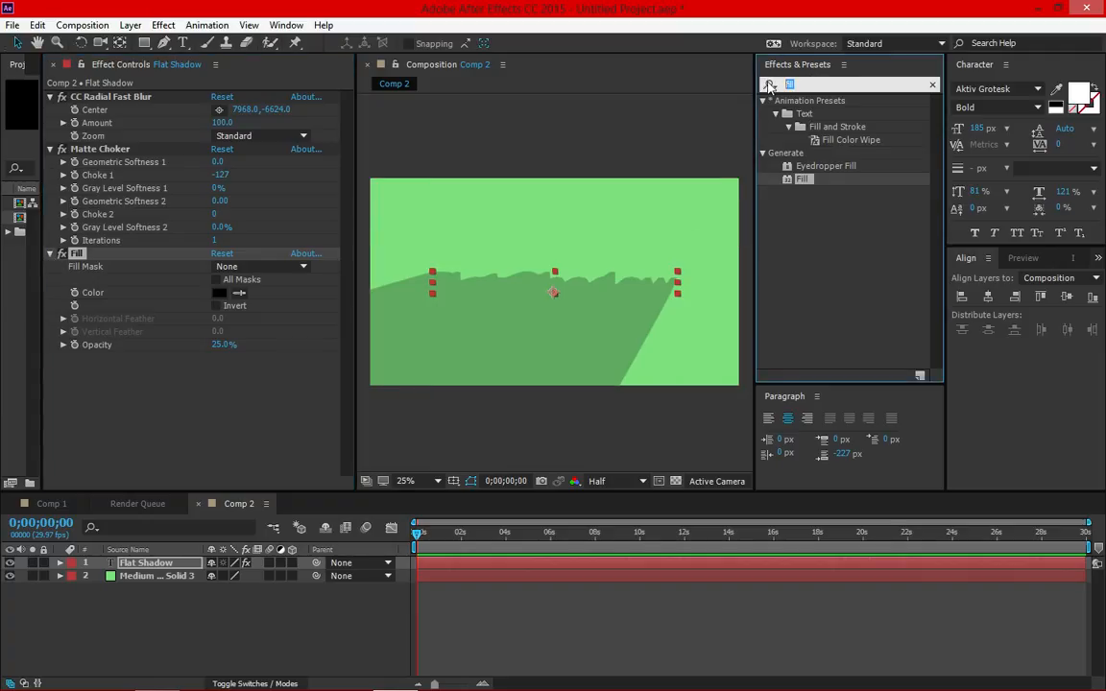
type("cc com")
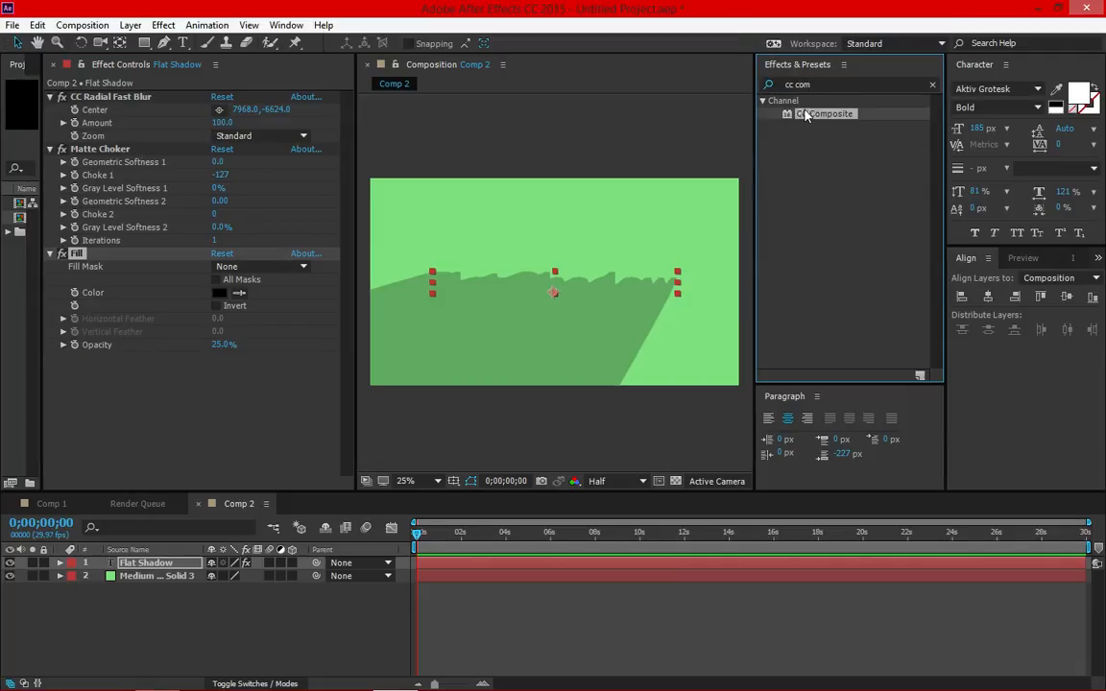
left_click_drag(805, 113, 165, 394)
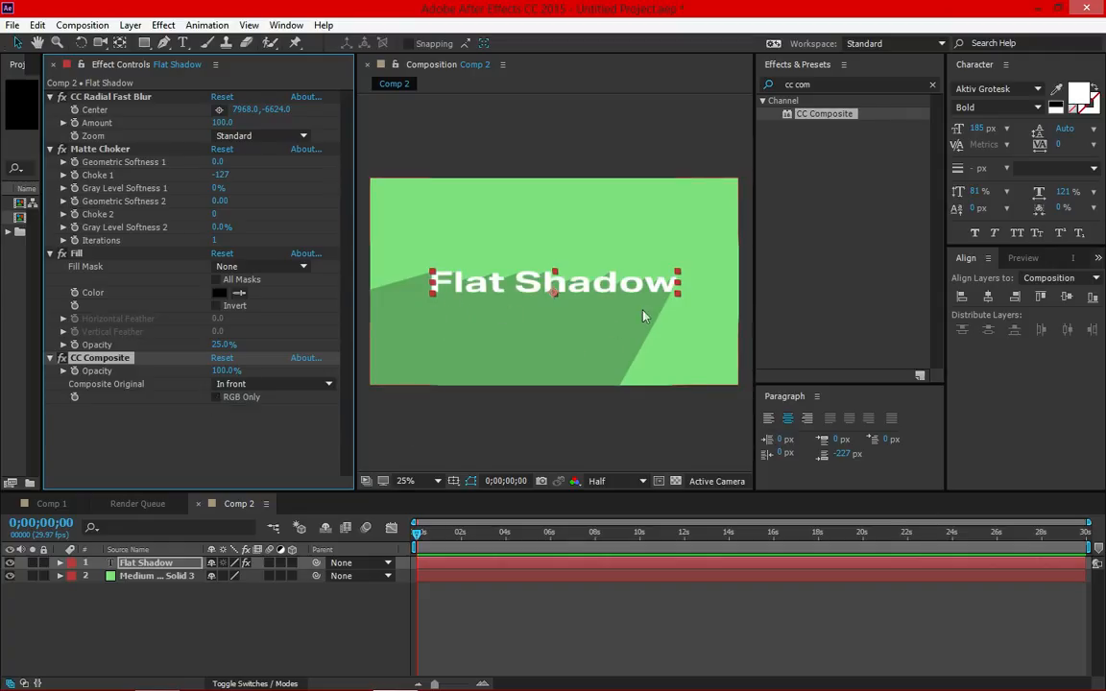
Collapse the CC Composite, Fill and Matte Choker settings and briefly preview the composition.
left_click(50, 358)
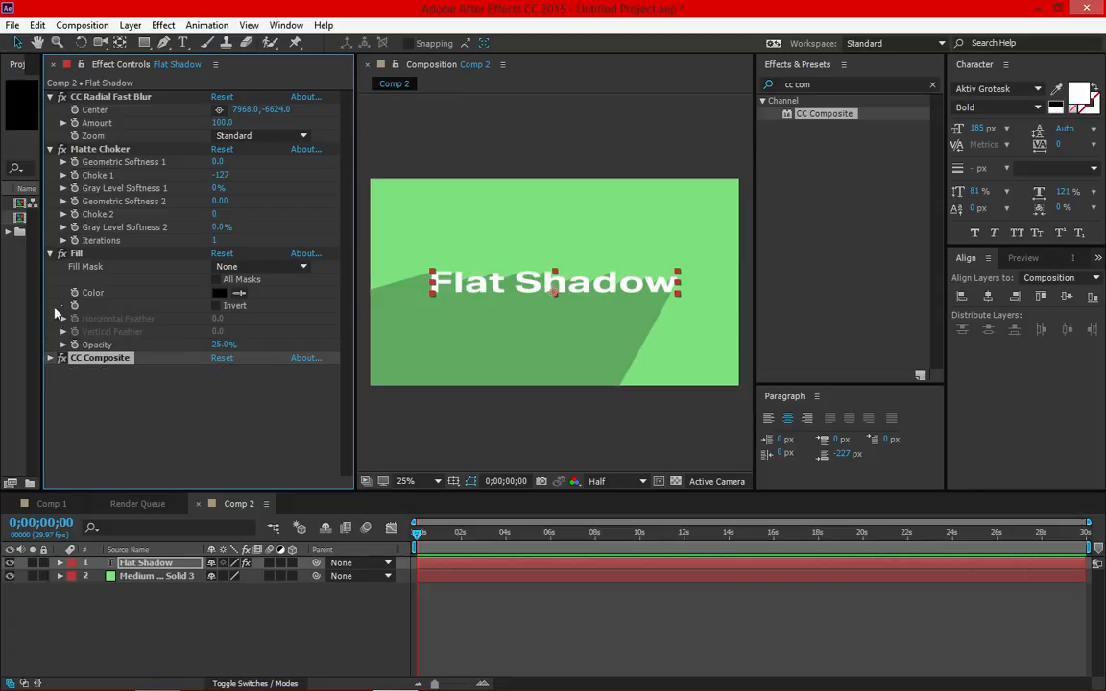
left_click(50, 254)
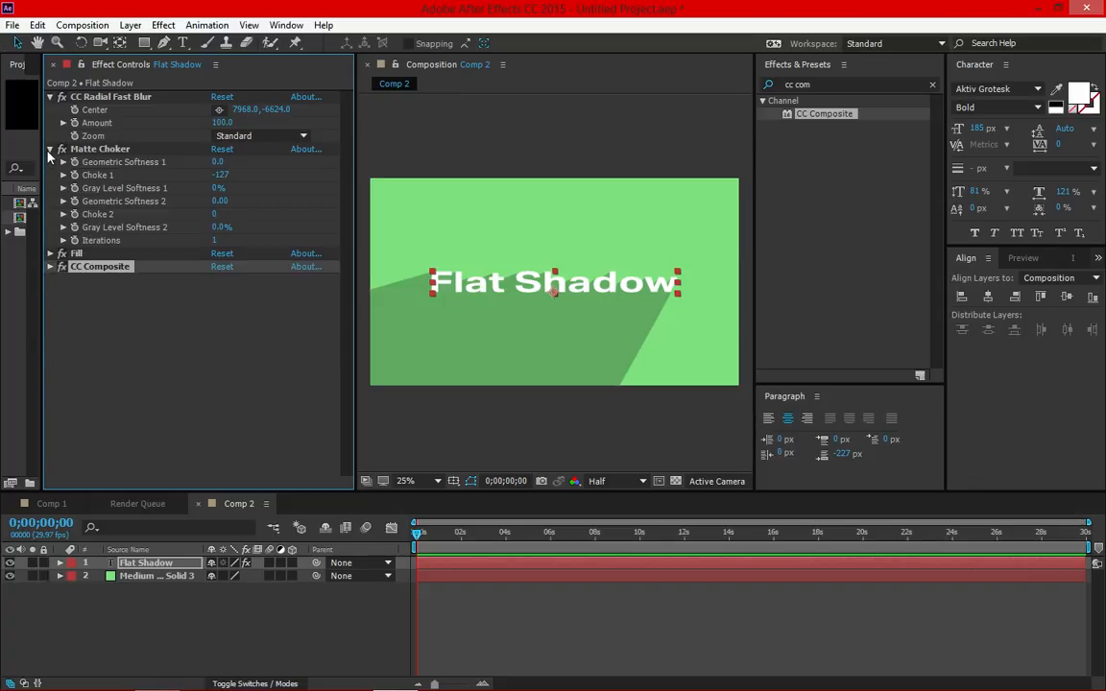
left_click(50, 148)
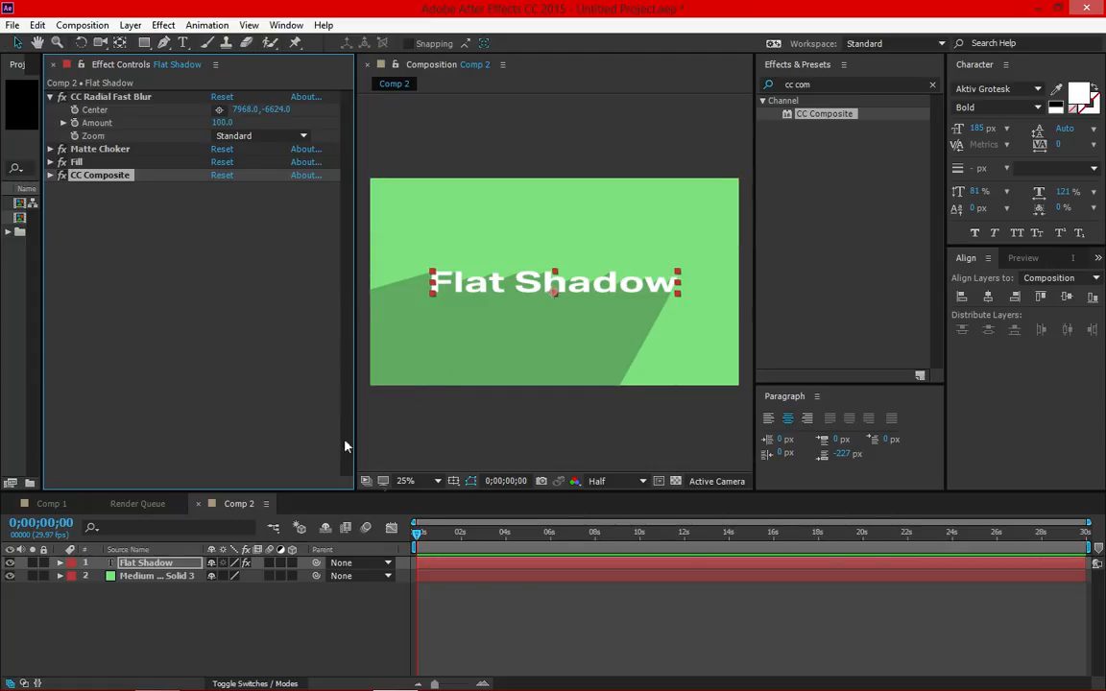
key("space")
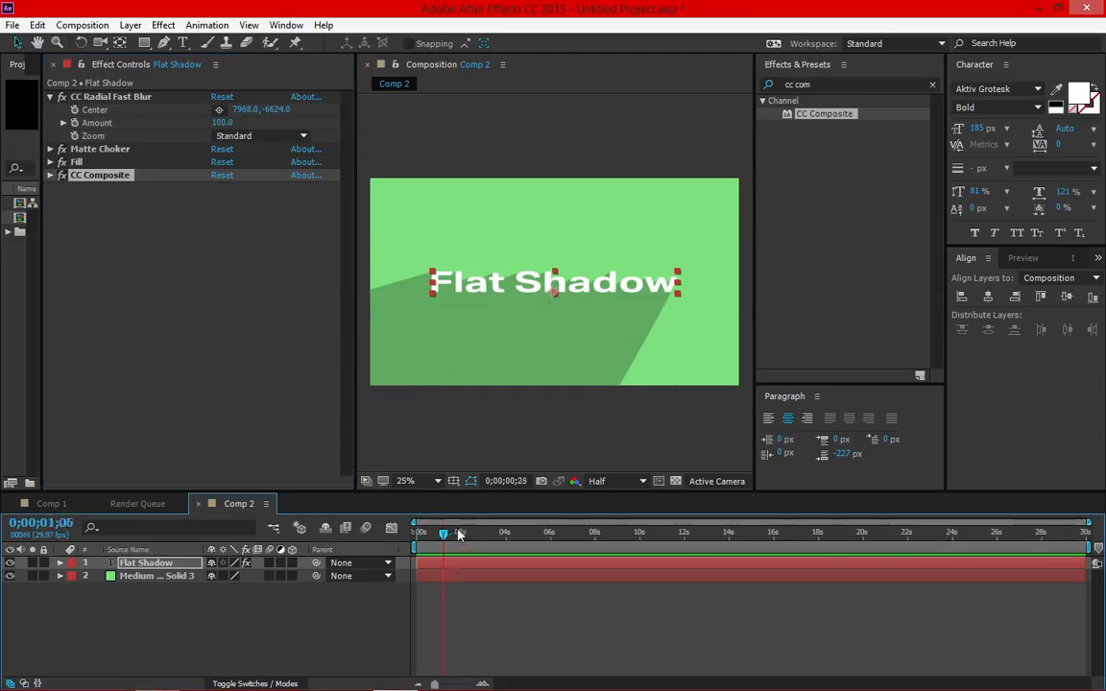
key("space")
Expand the Flat Shadow layer and add a Scale text animator to it.
left_click(60, 563)
left_click(301, 577)
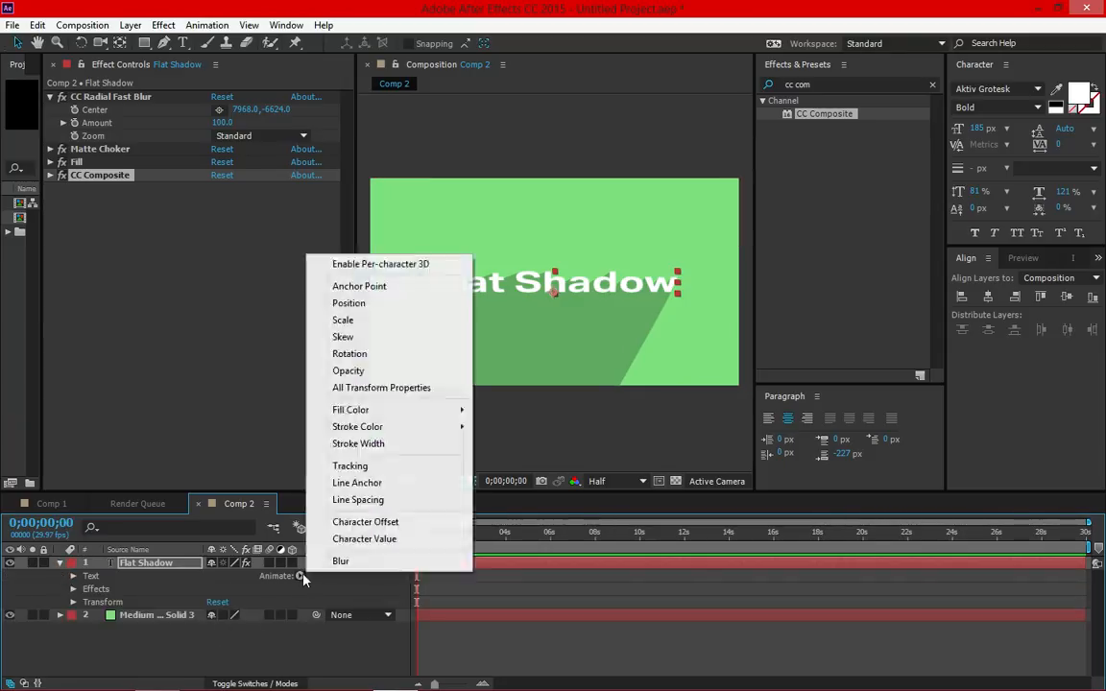
left_click(215, 642)
left_click(73, 576)
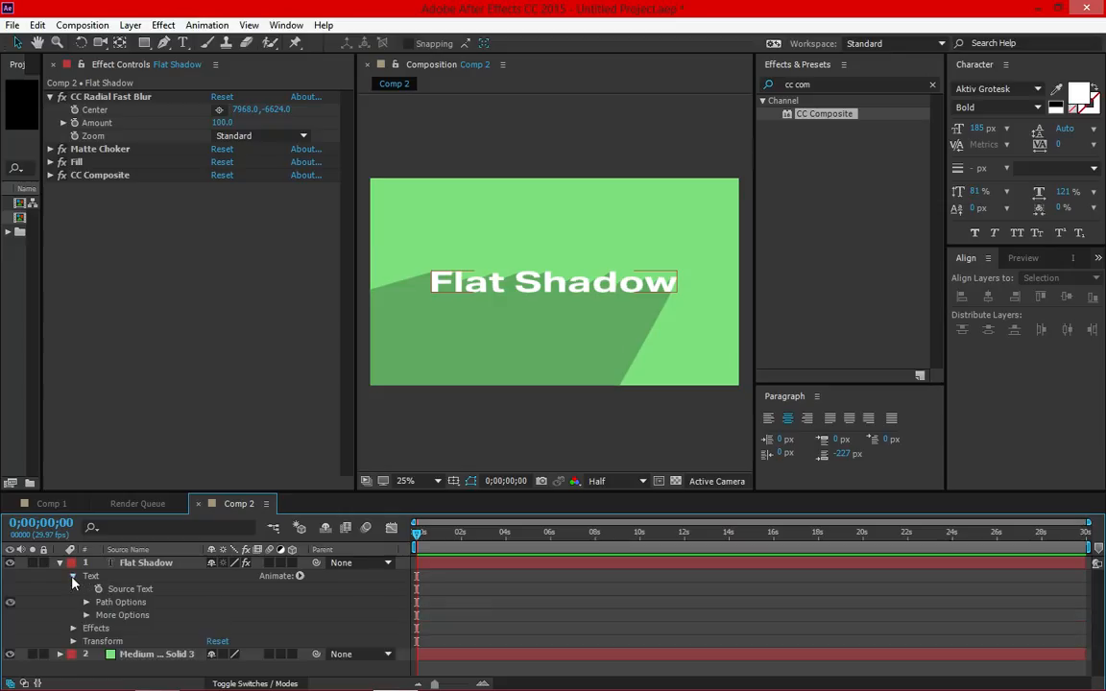
left_click(73, 576)
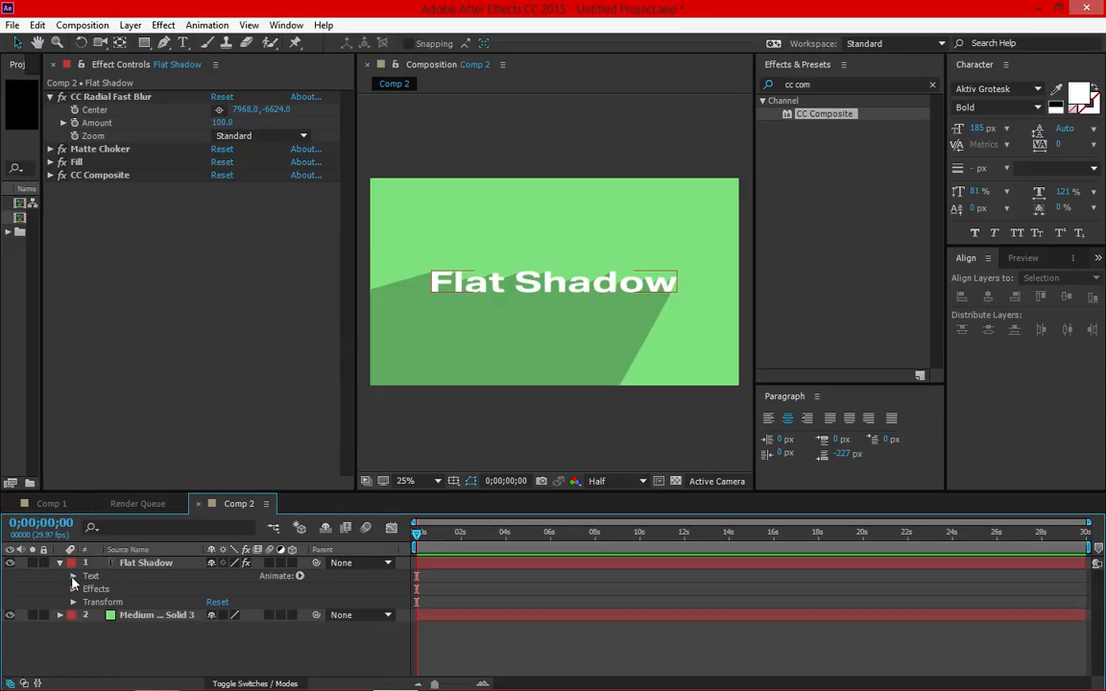
left_click(300, 577)
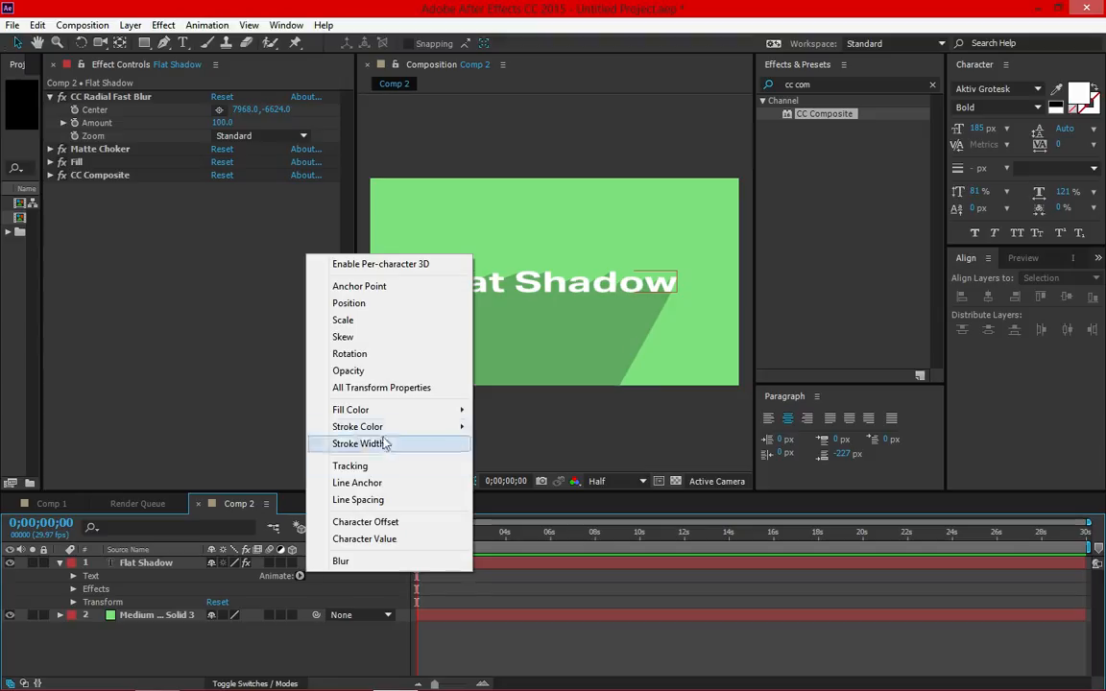
left_click(389, 321)
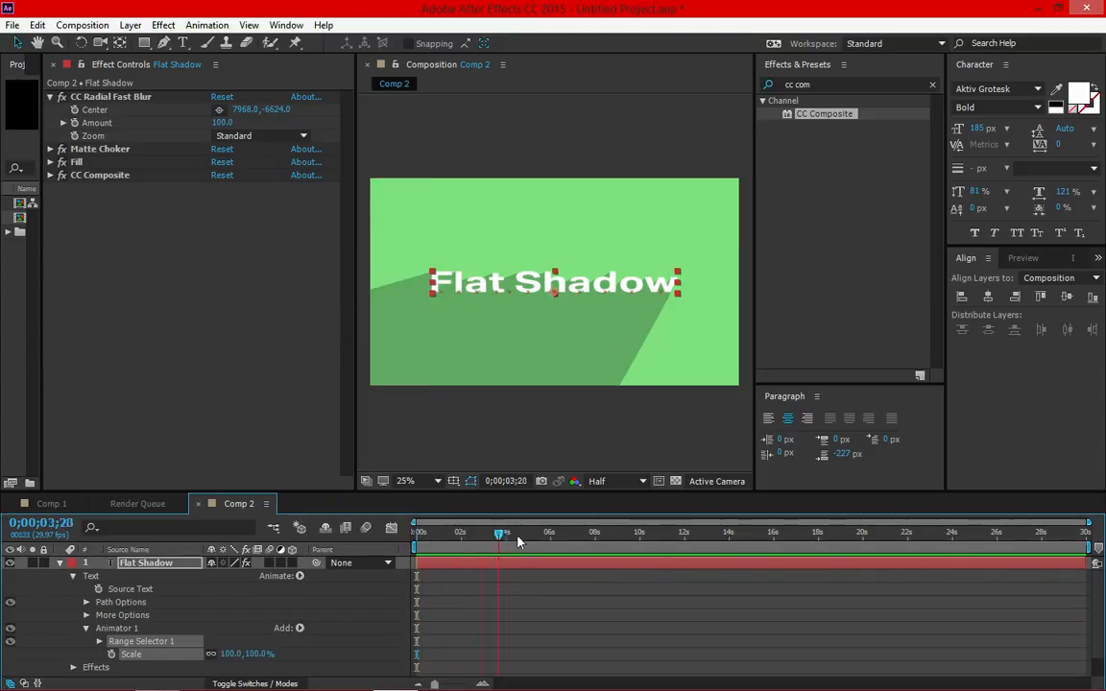
scroll(105, 631, "down", 1)
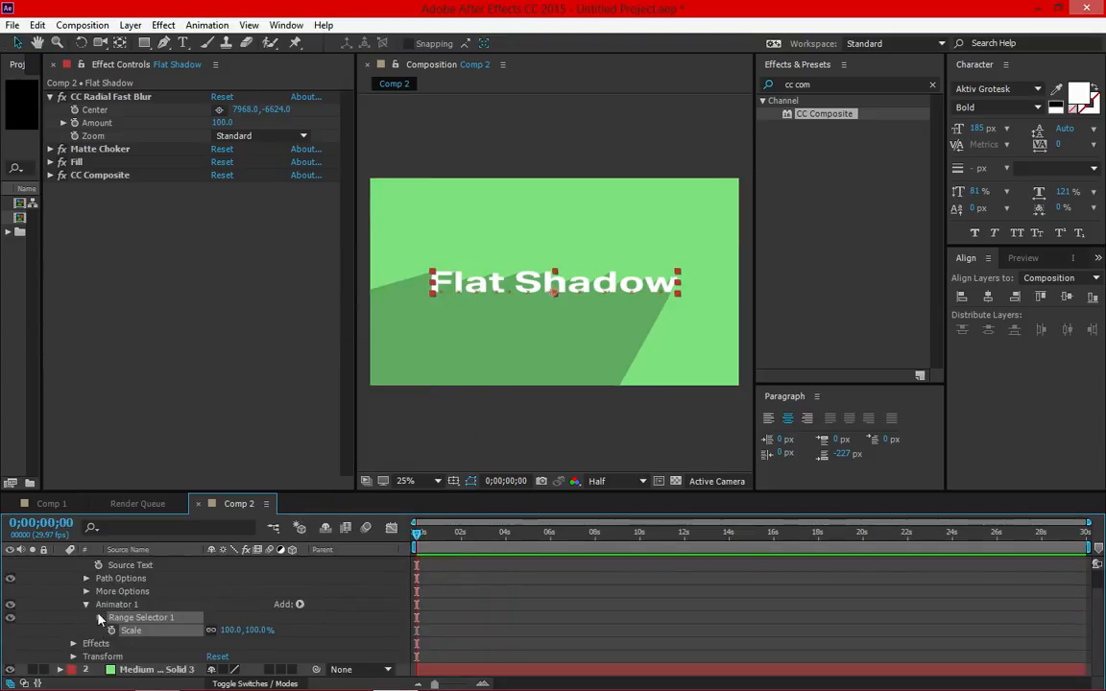
Expand Range Selector 1 and keyframe its Start from 0% at 0;00;00;00 to 100% at 0;00;03;08.
left_click(99, 617)
scroll(98, 617, "down", 1)
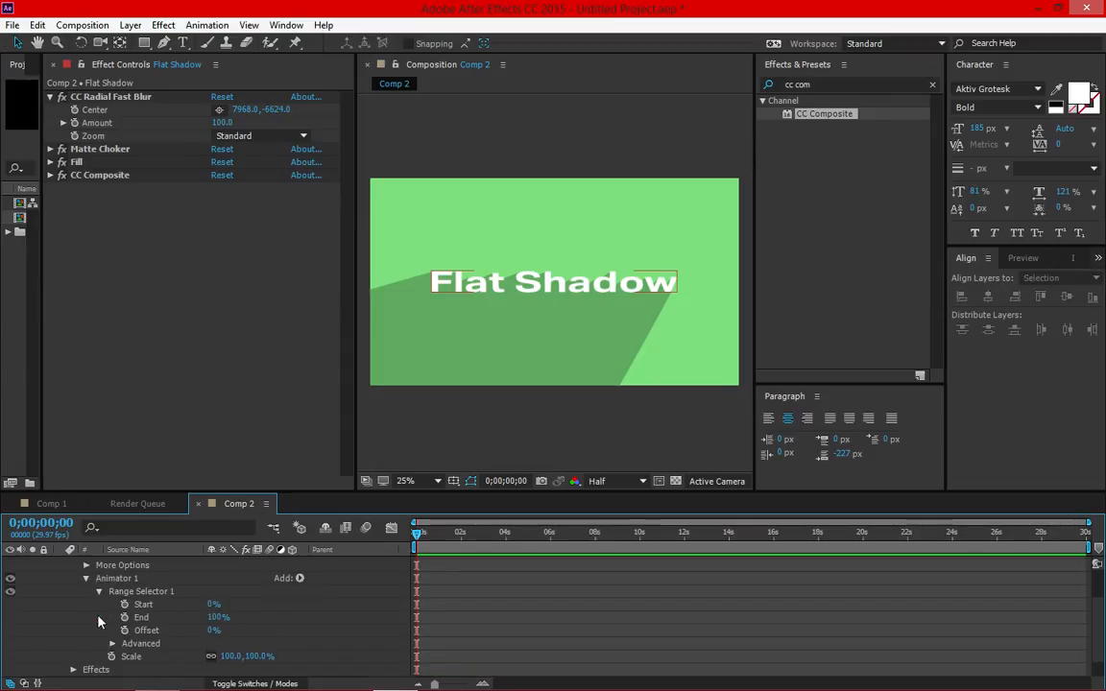
left_click(125, 605)
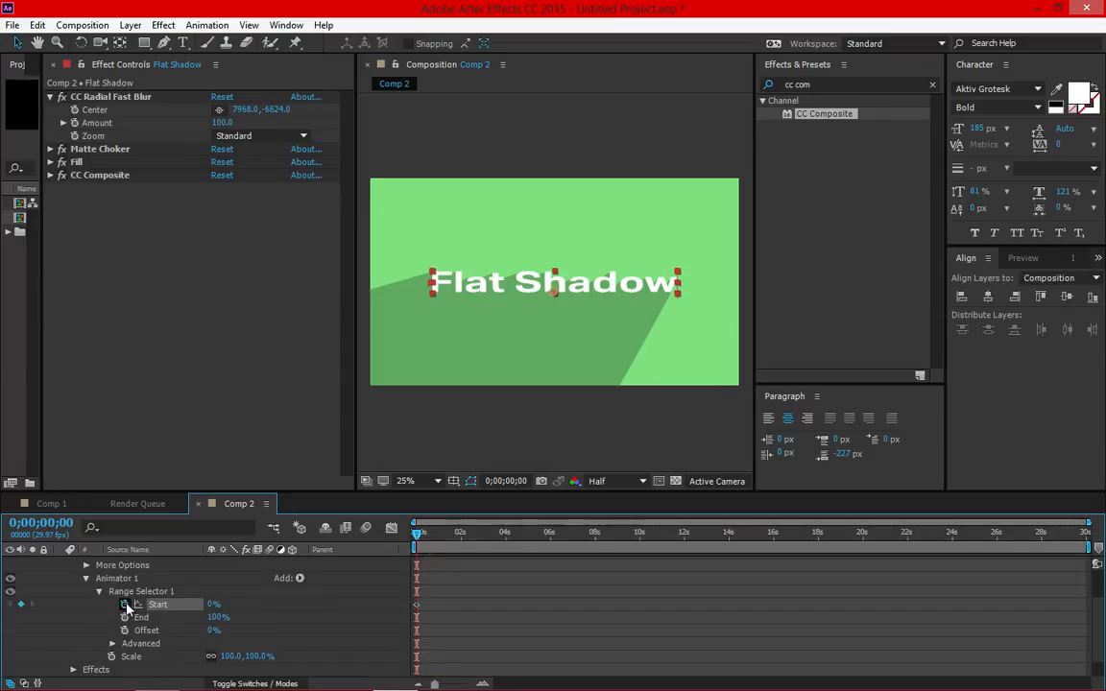
left_click(489, 535)
left_click_drag(493, 536, 495, 536)
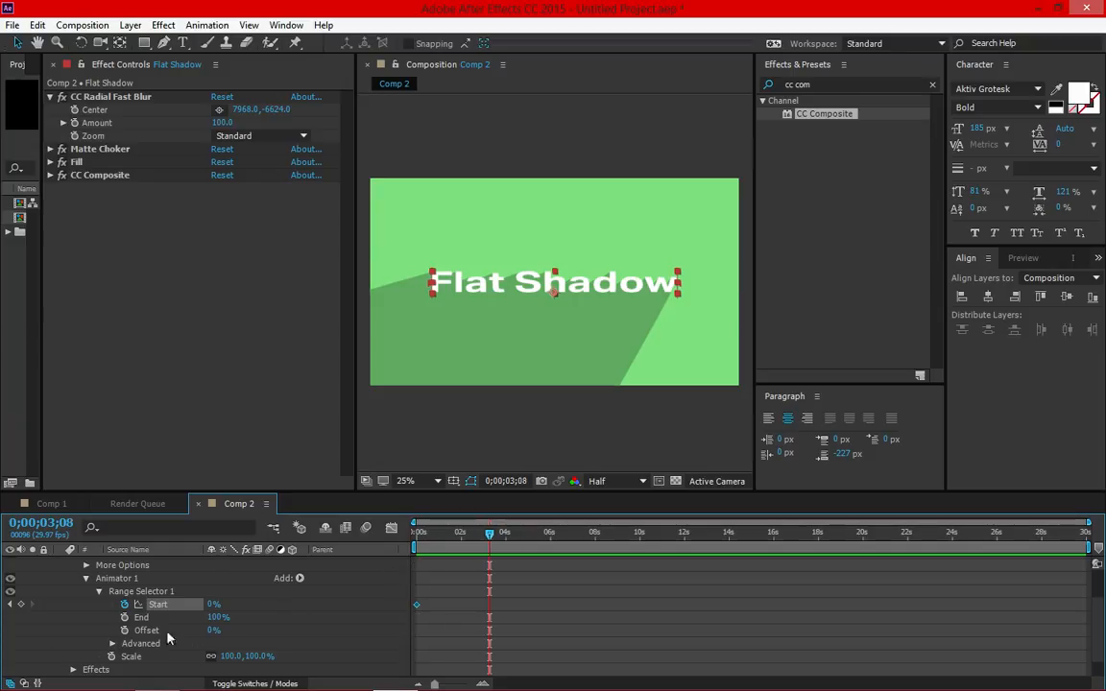
left_click(22, 605)
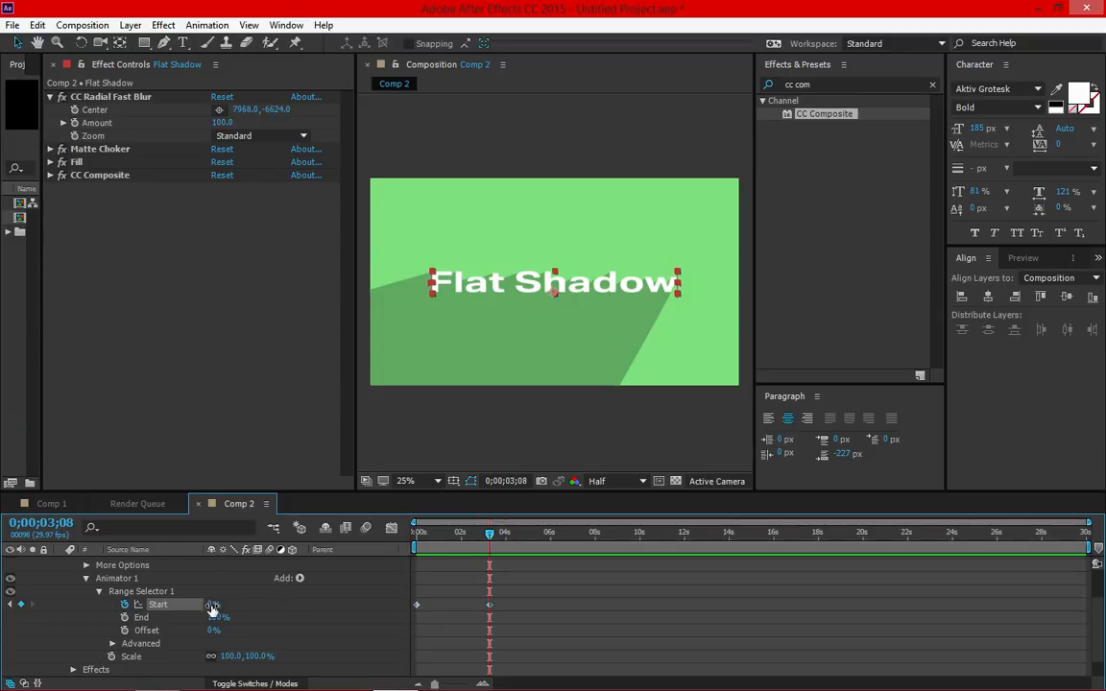
left_click_drag(211, 611, 468, 580)
Return to 0;00;00;00 and add a keyframe for the text animator's Scale with a value of 0%.
left_click_drag(490, 540, 386, 539)
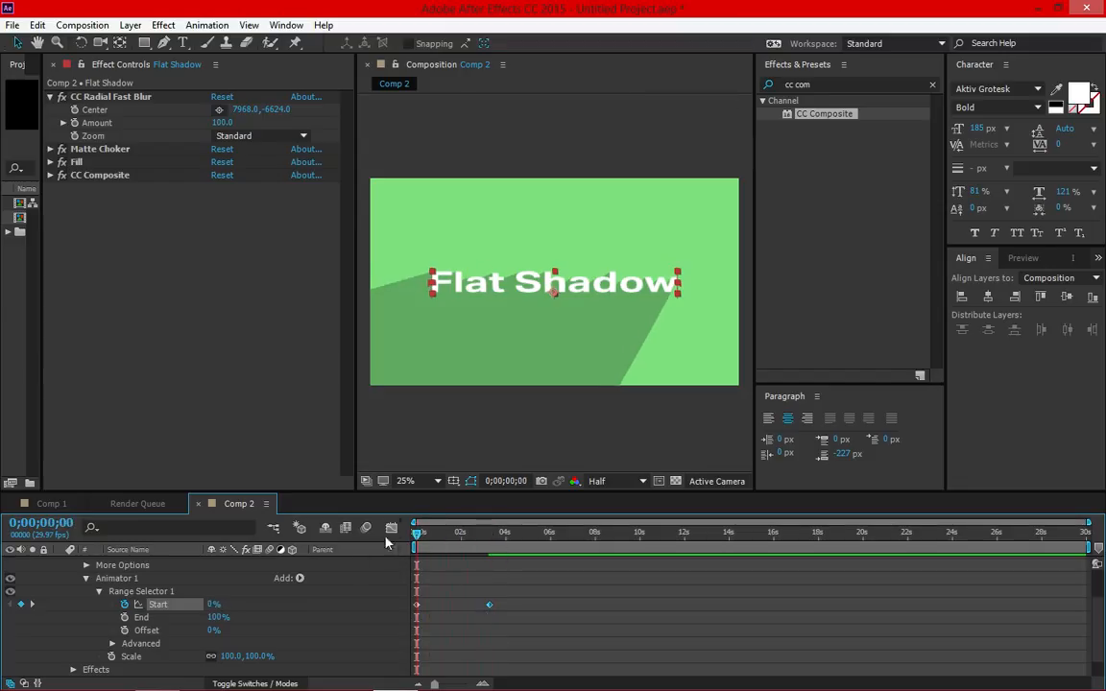
left_click(111, 657)
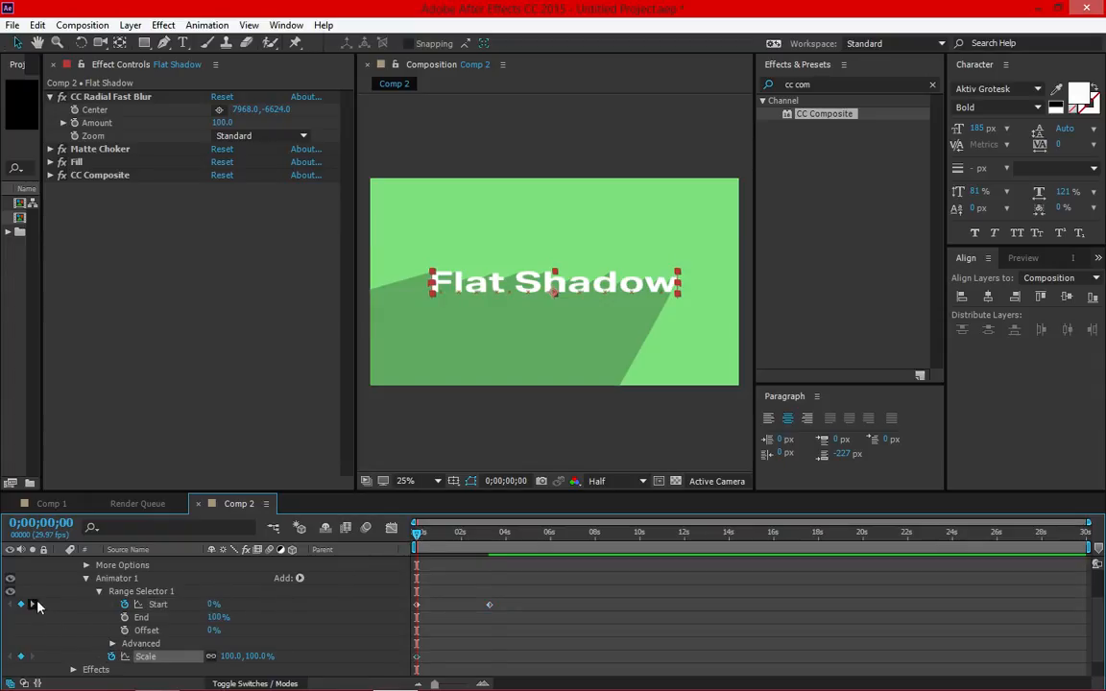
left_click(34, 605)
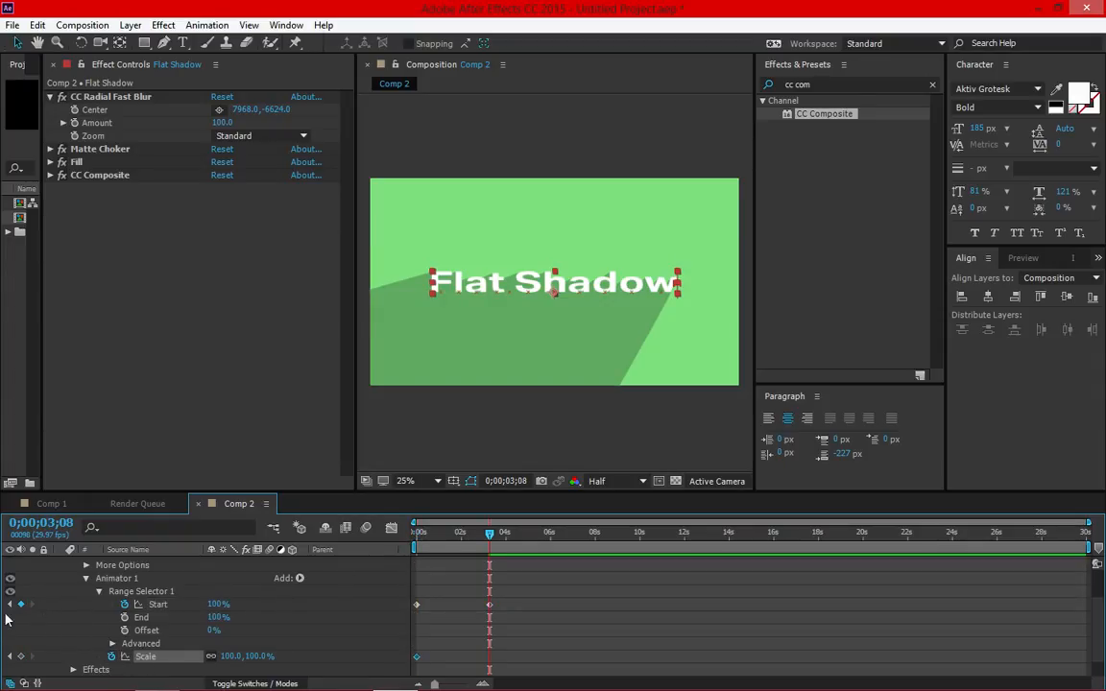
left_click(10, 605)
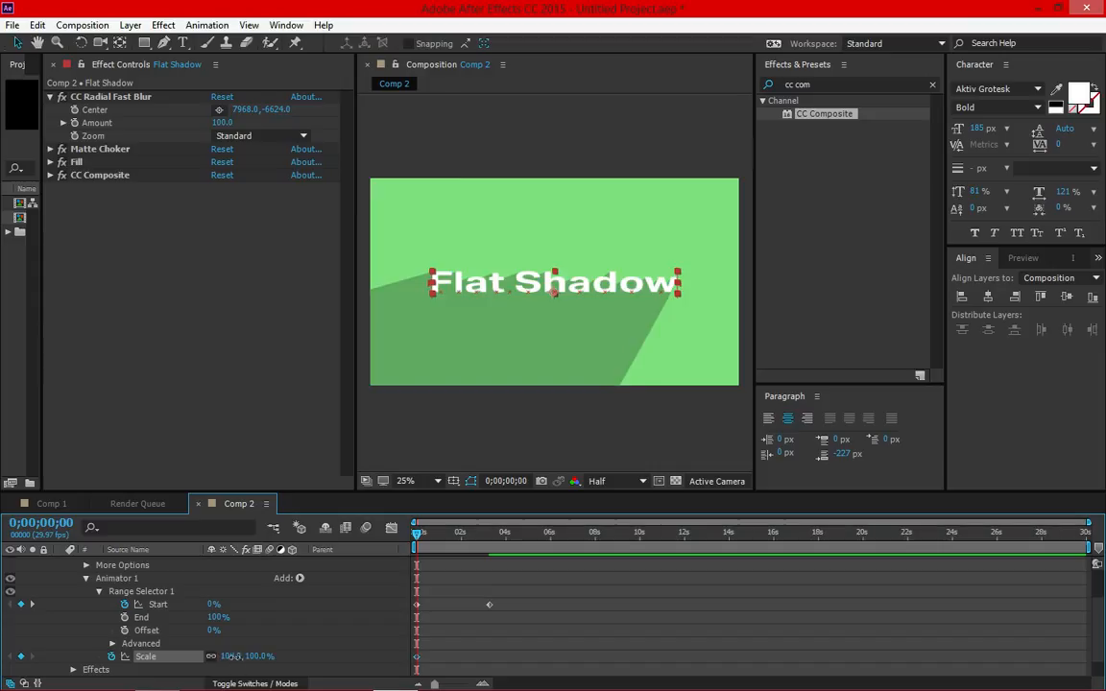
left_click_drag(231, 656, 92, 659)
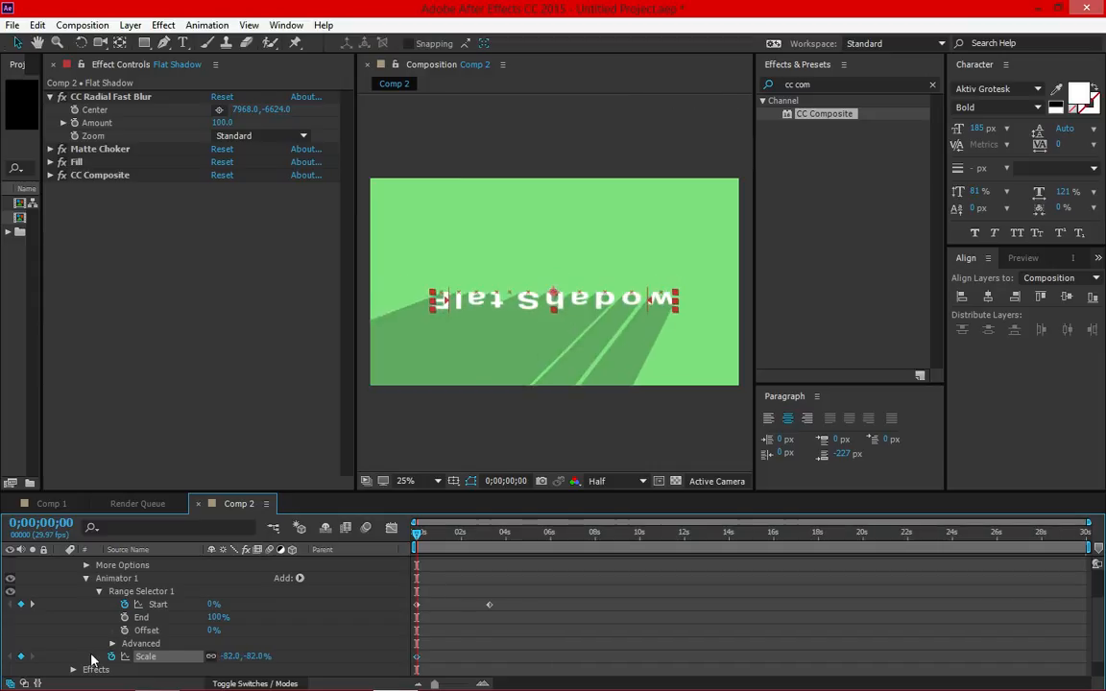
left_click(231, 656)
key("Return")
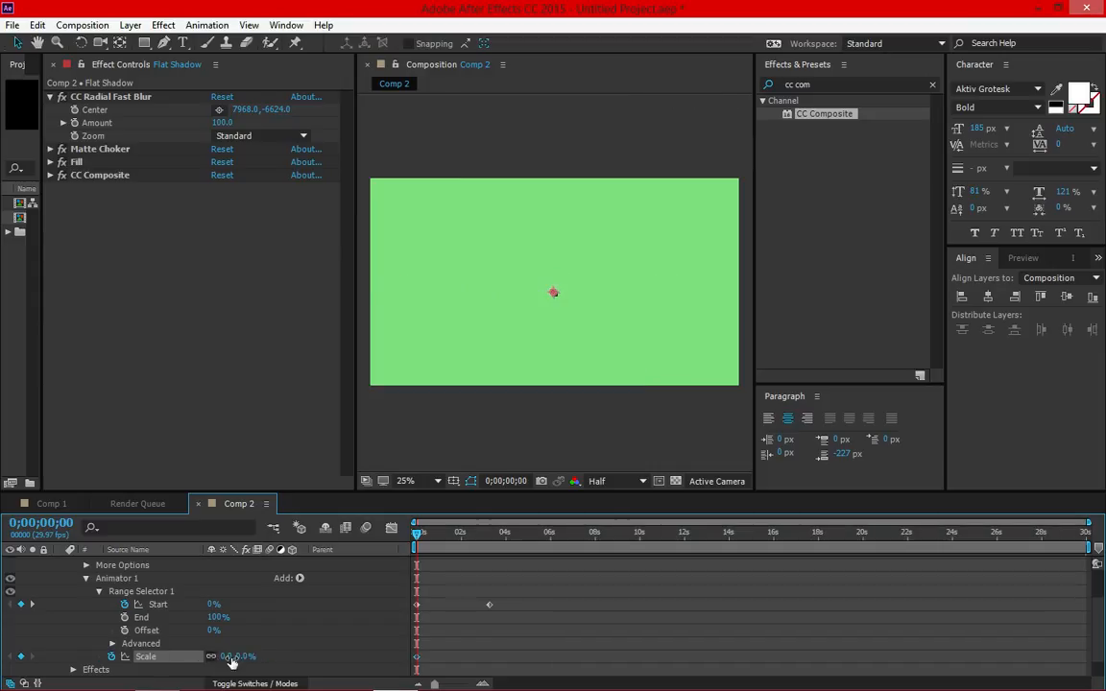
Preview the Flat Shadow text reveal in an enlarged composition view fitted to its frame, and compare it with Comp 1.
key("space")
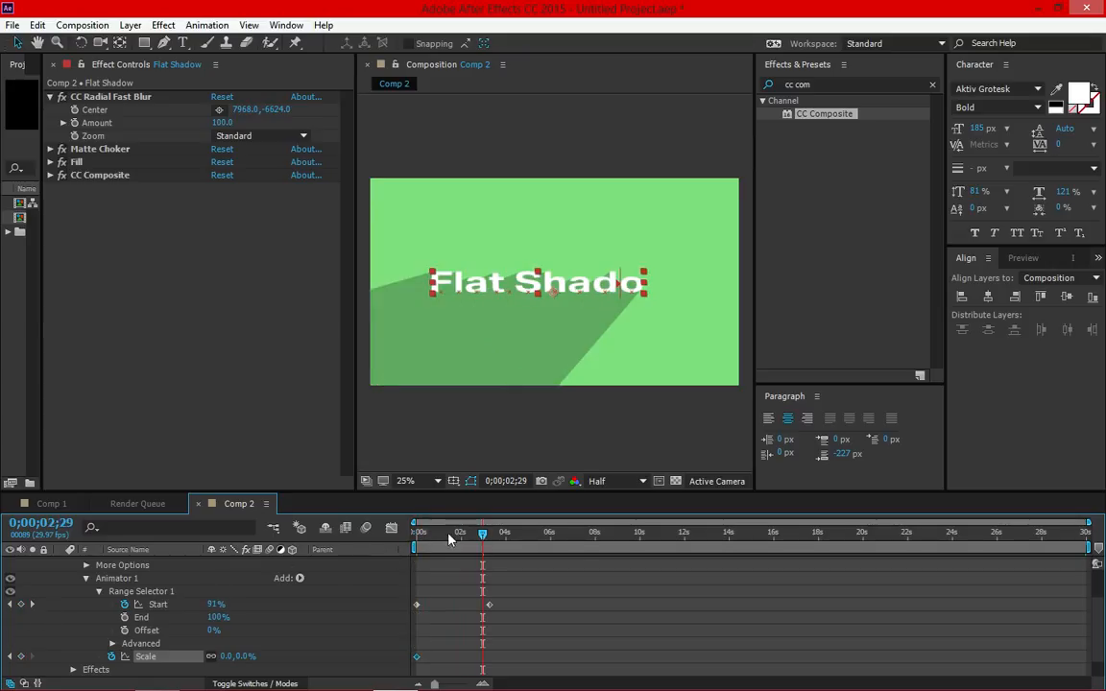
left_click_drag(482, 533, 501, 562)
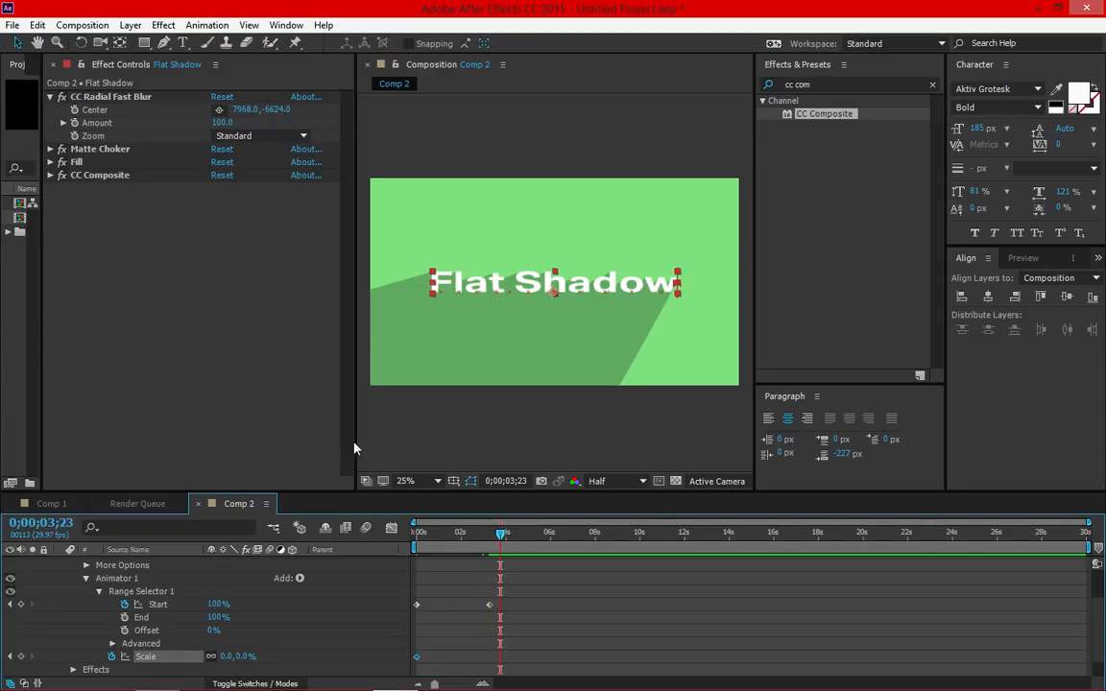
left_click_drag(358, 447, 163, 439)
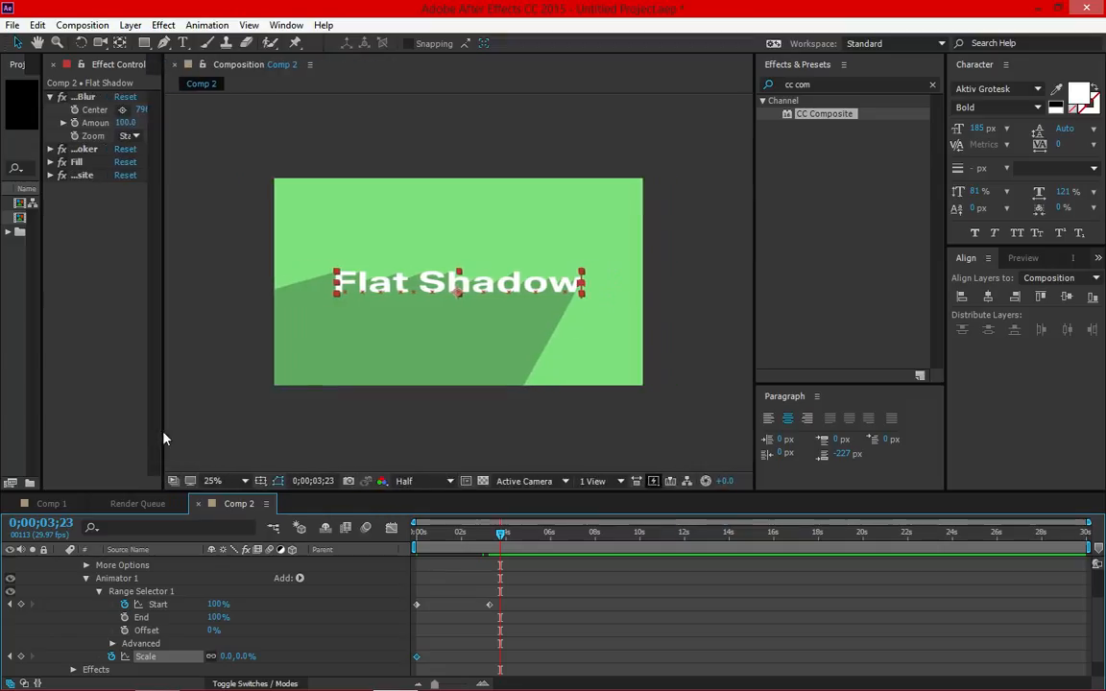
left_click(217, 482)
left_click(257, 205)
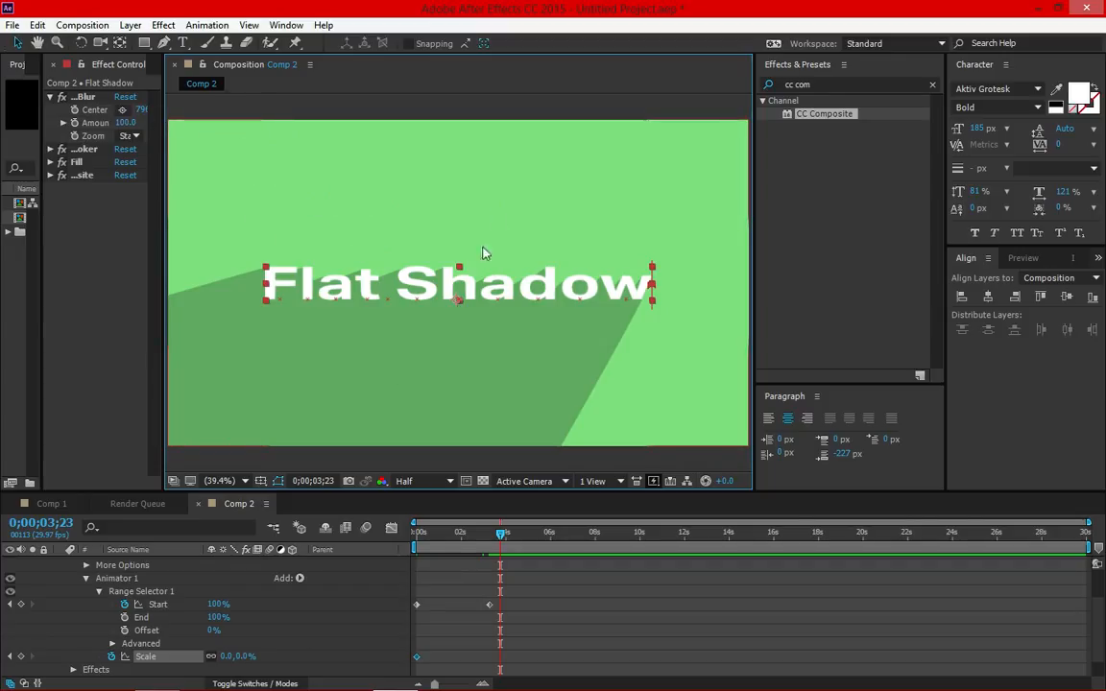
left_click(48, 503)
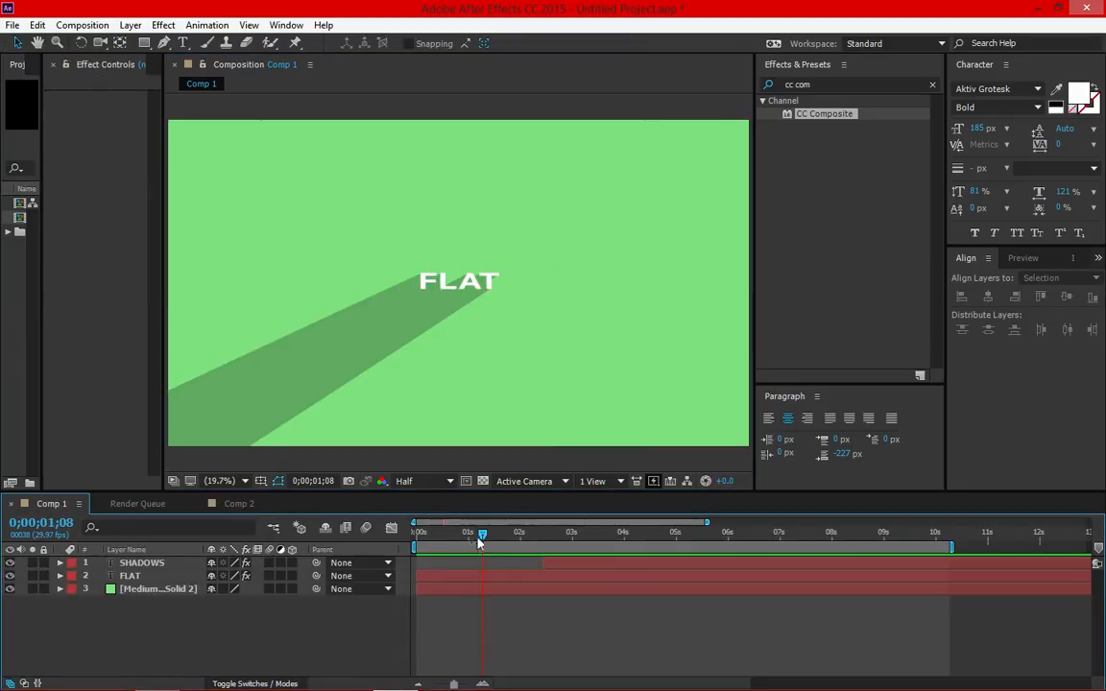
left_click(242, 509)
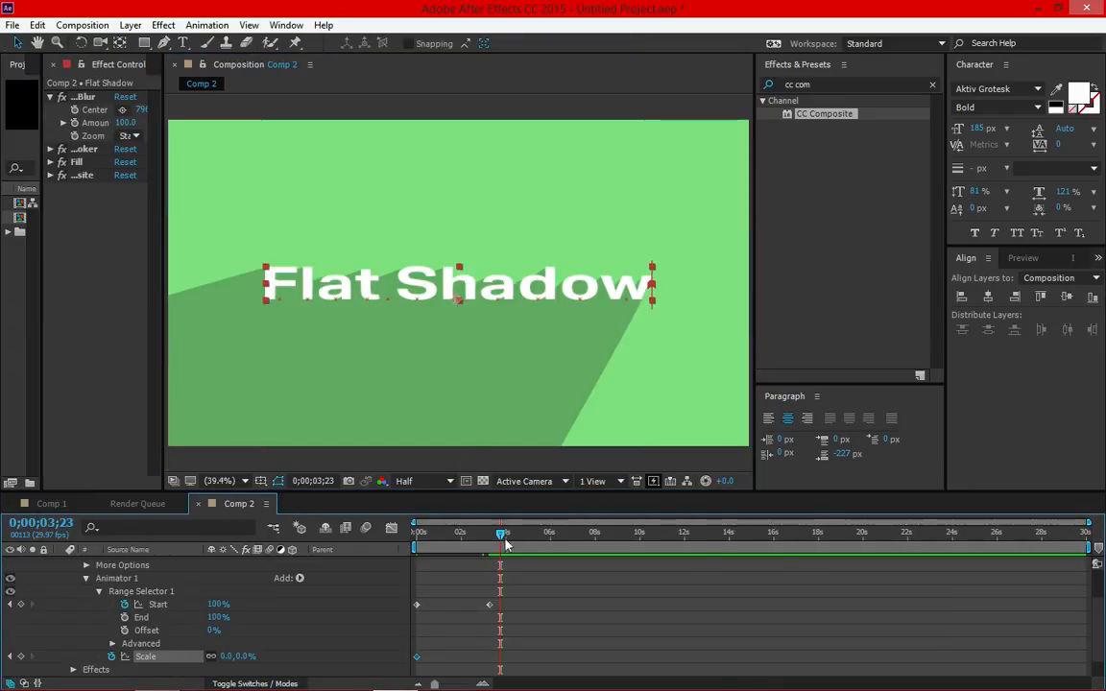
left_click_drag(501, 539, 514, 581)
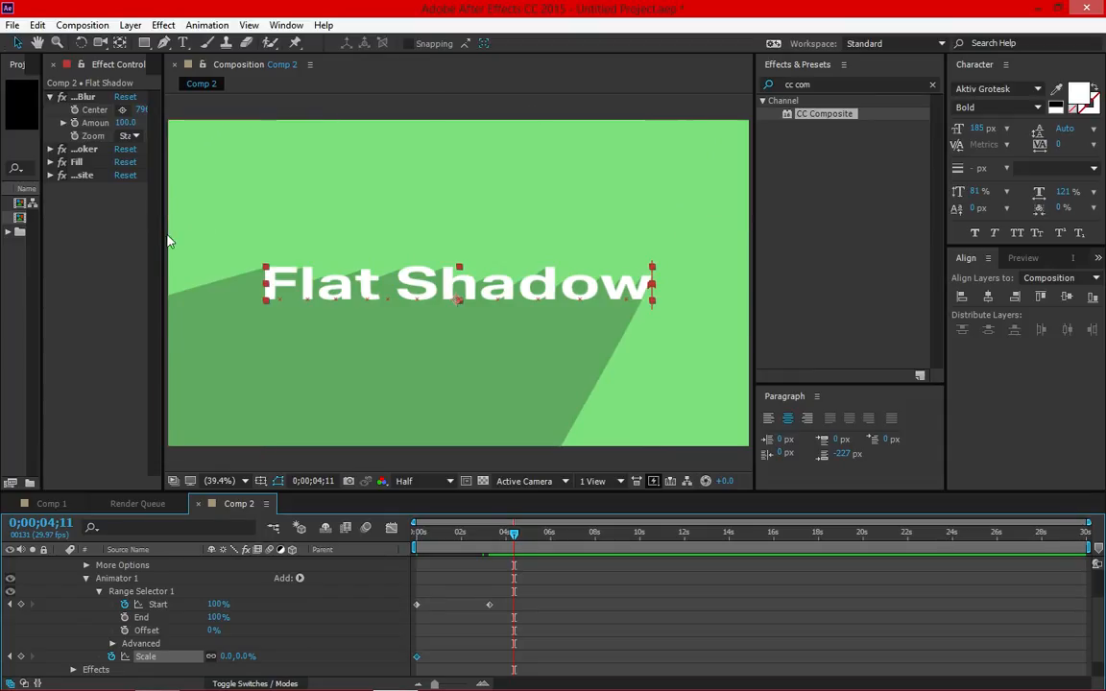
Keyframe the CC Radial Fast Blur Center at 0;00;04;11, and set its X value to 60 at 0;00;00;00.
left_click_drag(165, 234, 355, 252)
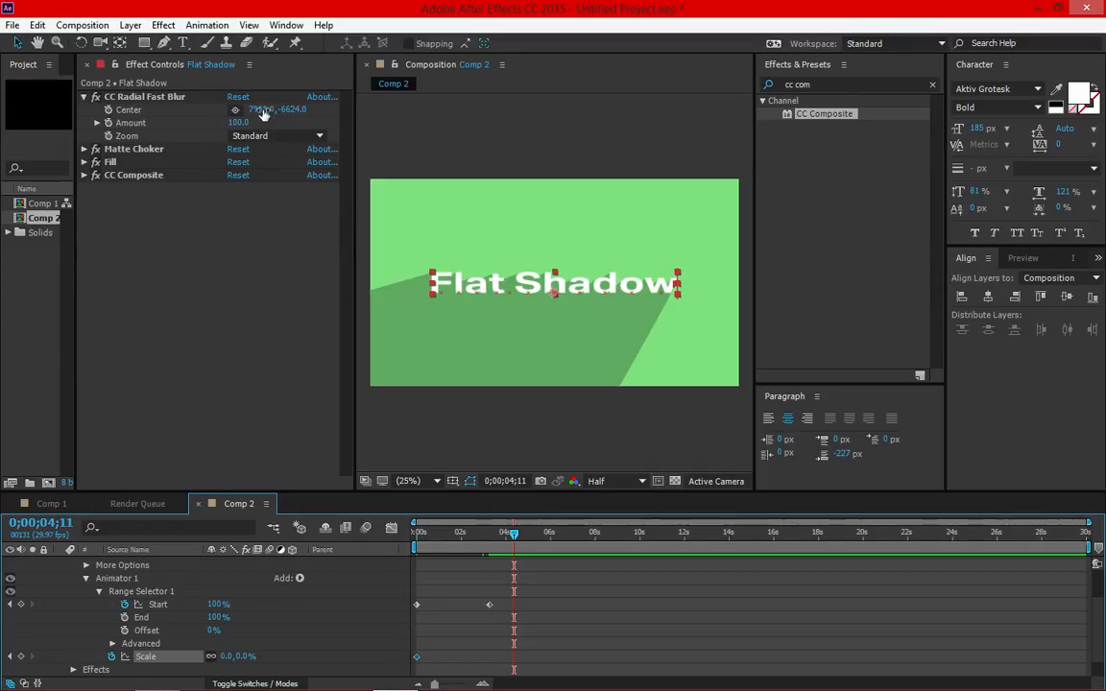
left_click(109, 112)
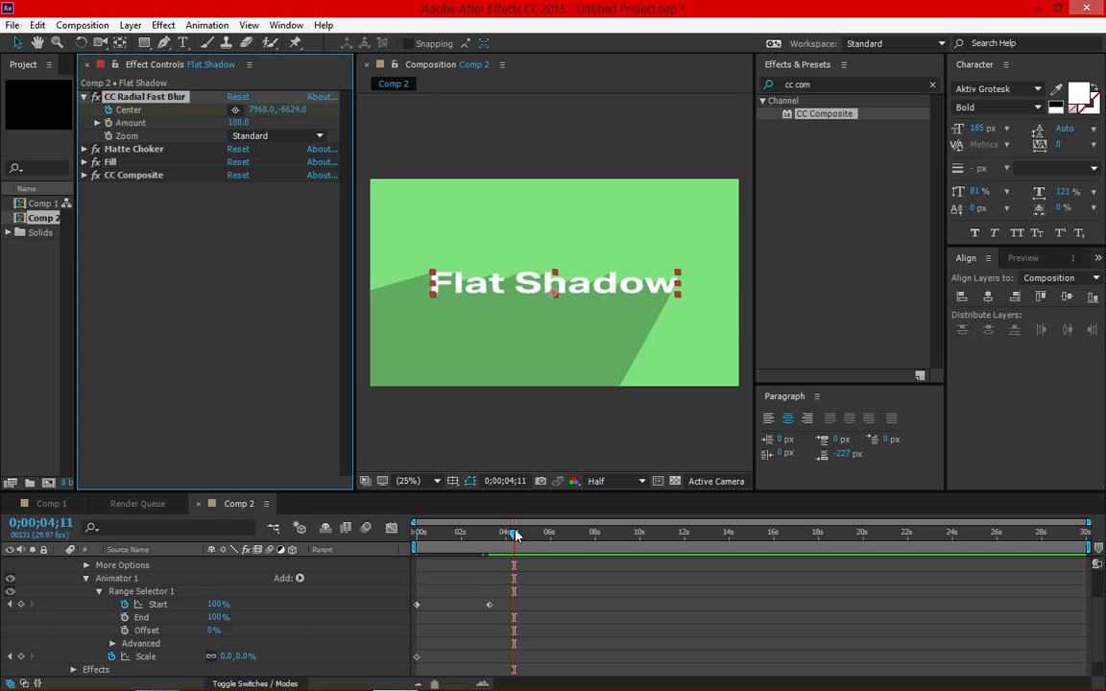
left_click_drag(516, 535, 417, 534)
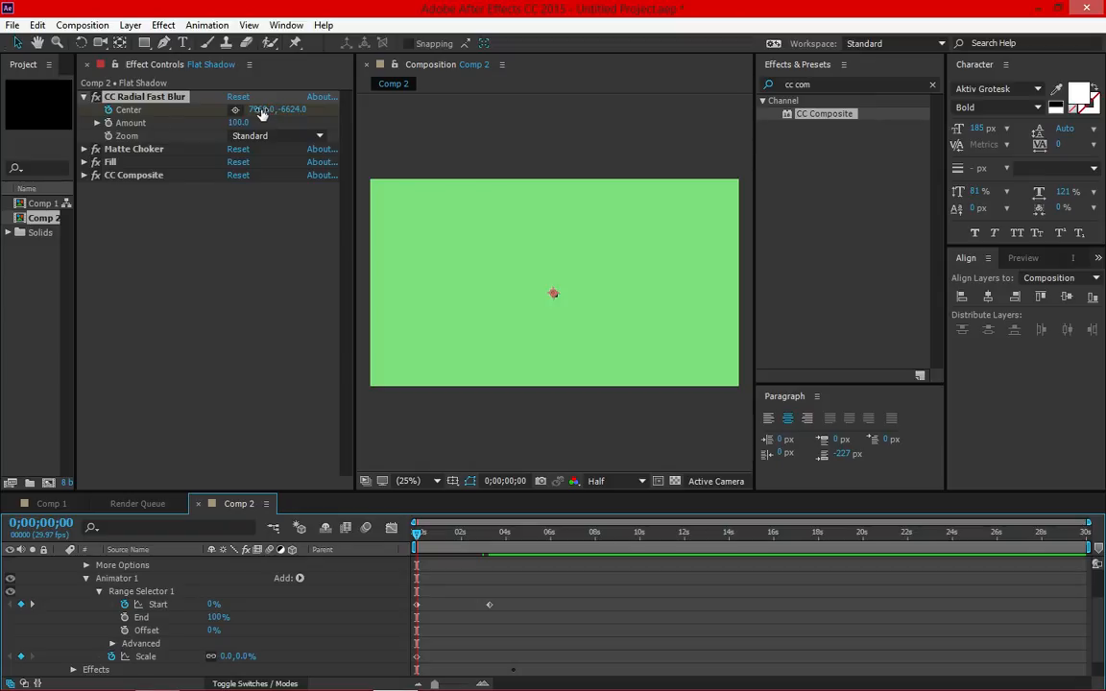
left_click_drag(261, 112, 423, 109)
left_click_drag(886, 90, 59, 53)
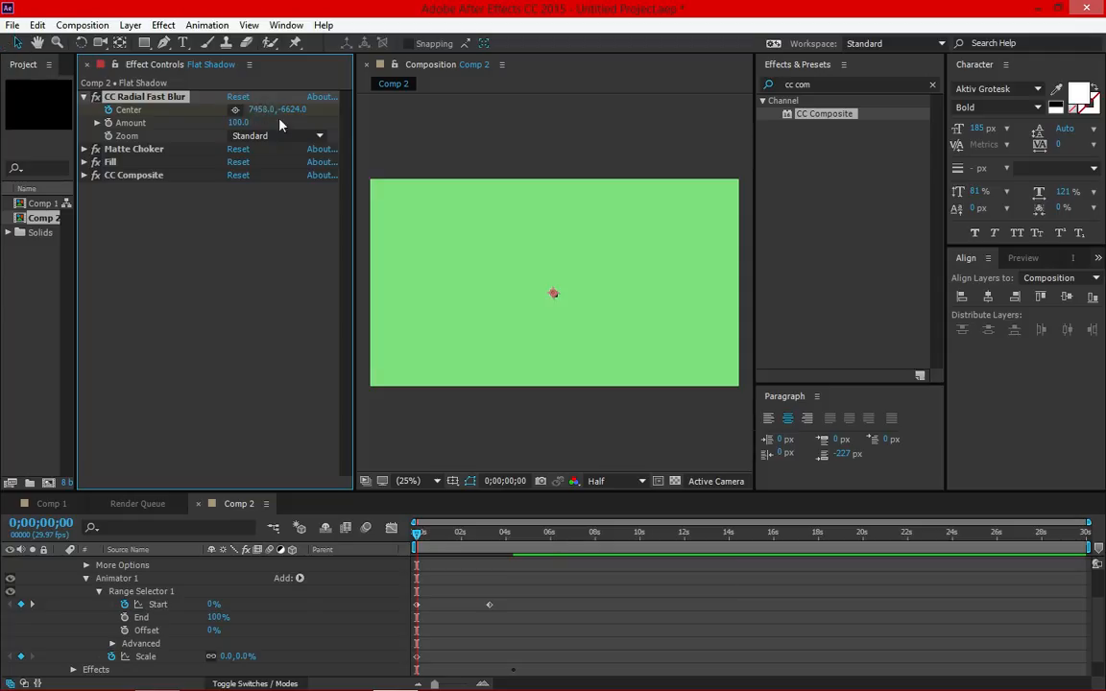
left_click_drag(262, 110, 42, 42)
left_click_drag(260, 112, 163, 100)
left_click(252, 111)
type("60")
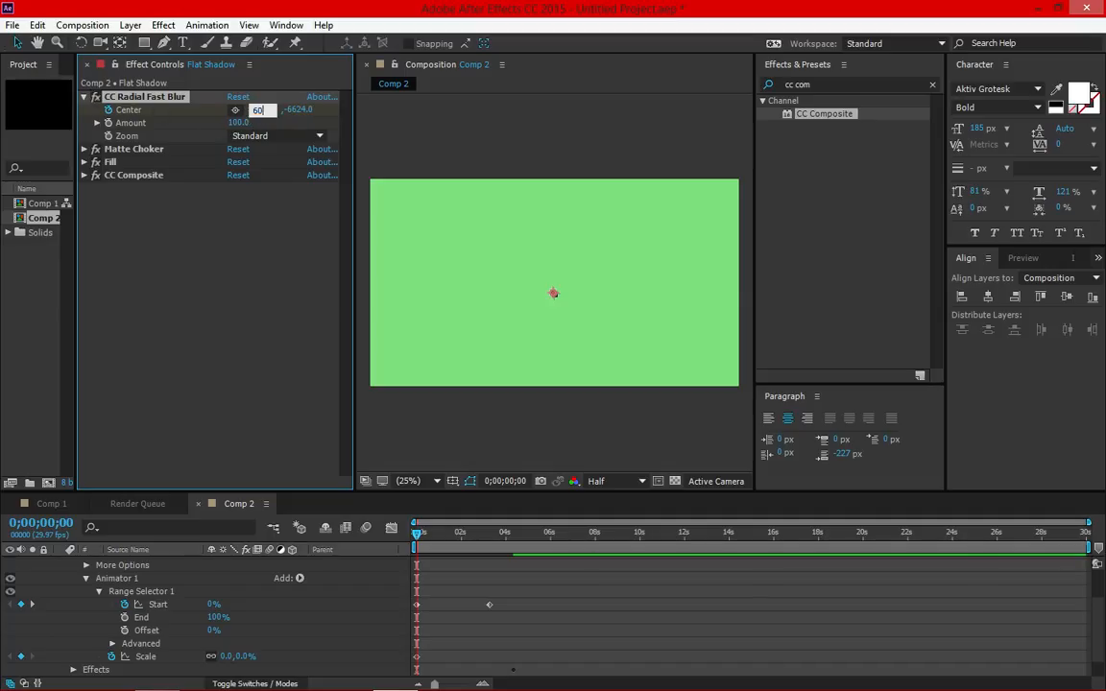
key("Return")
Play and scrub Comp 2 from the start to check the text reveal together with the moving shadow.
key("space")
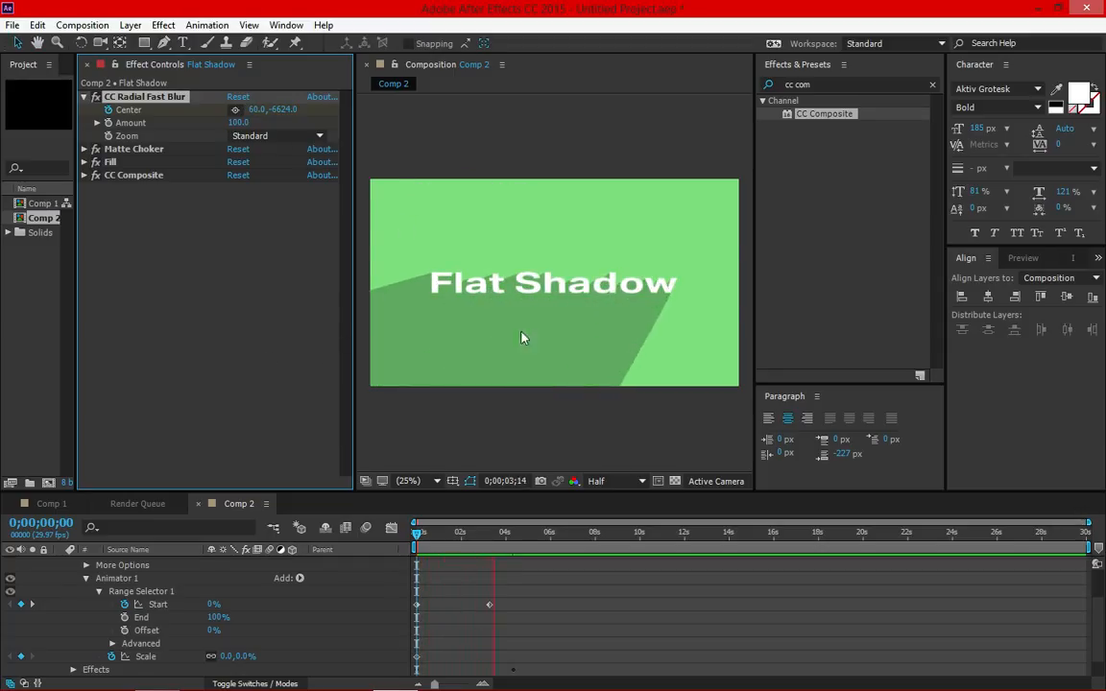
left_click(528, 538)
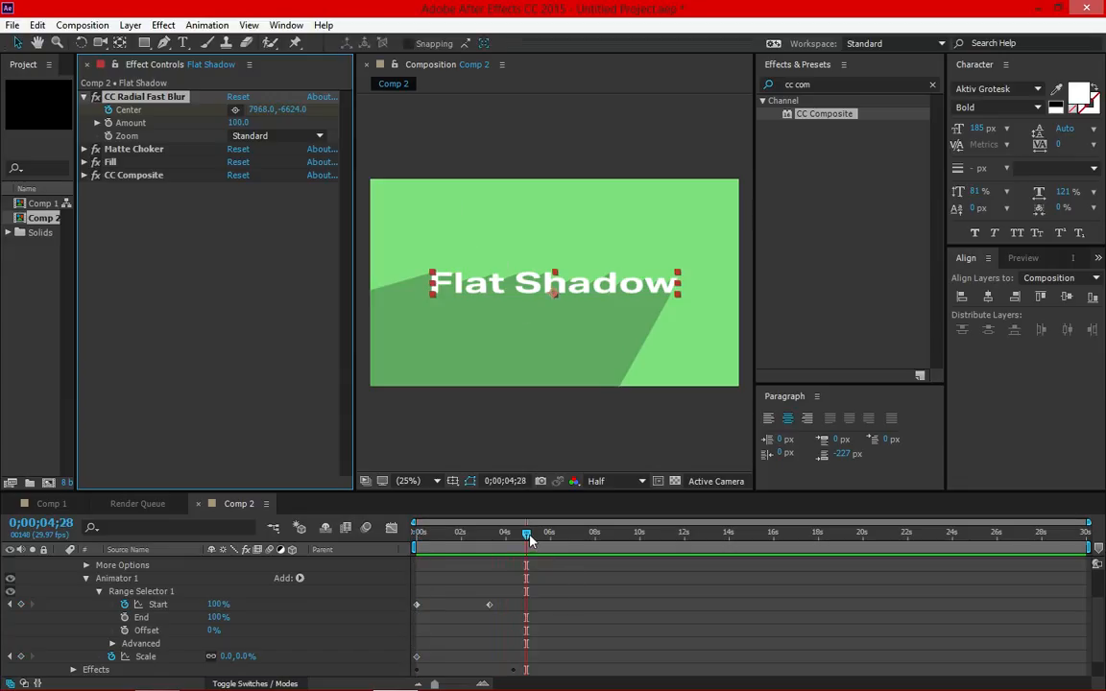
left_click_drag(529, 538, 444, 541)
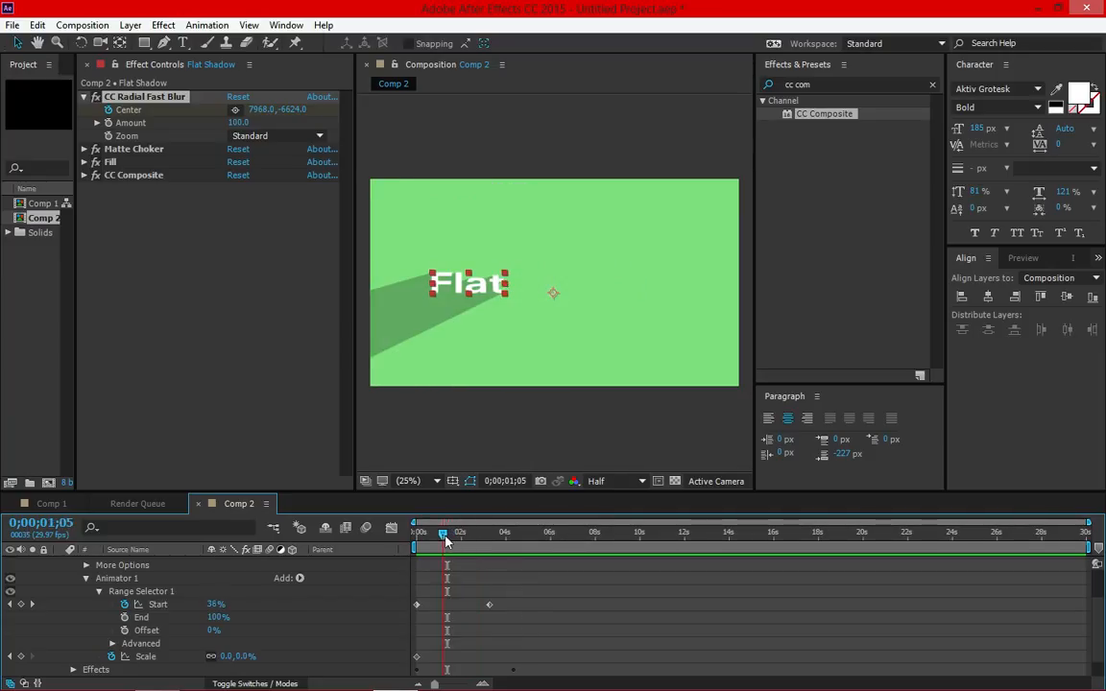
key("Home")
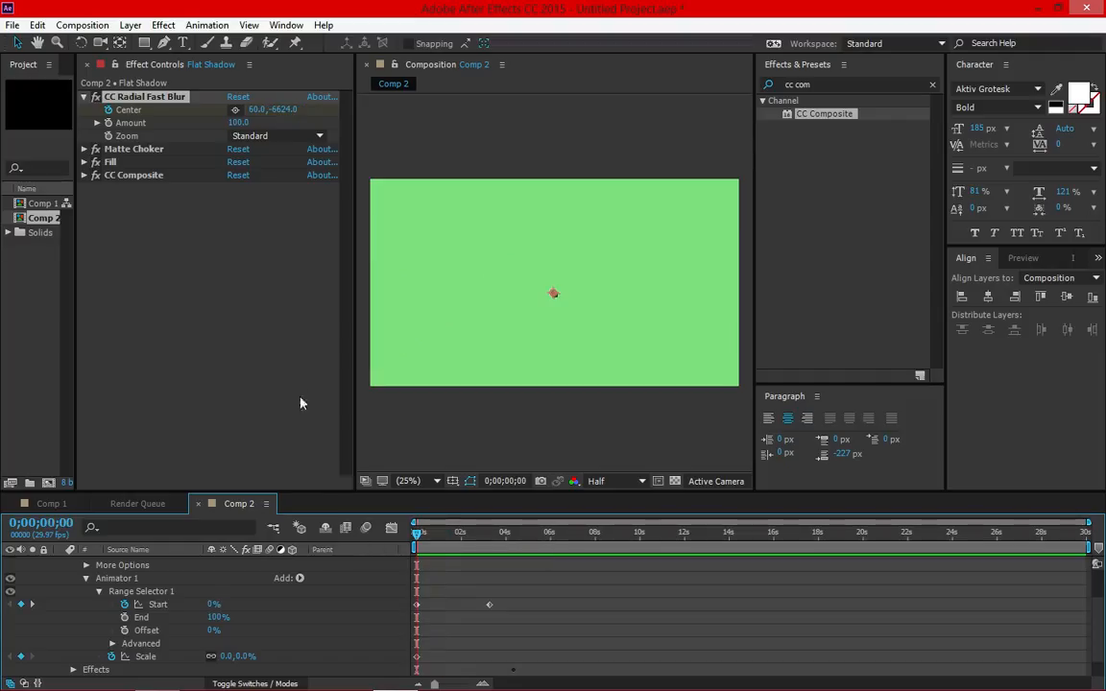
key("space")
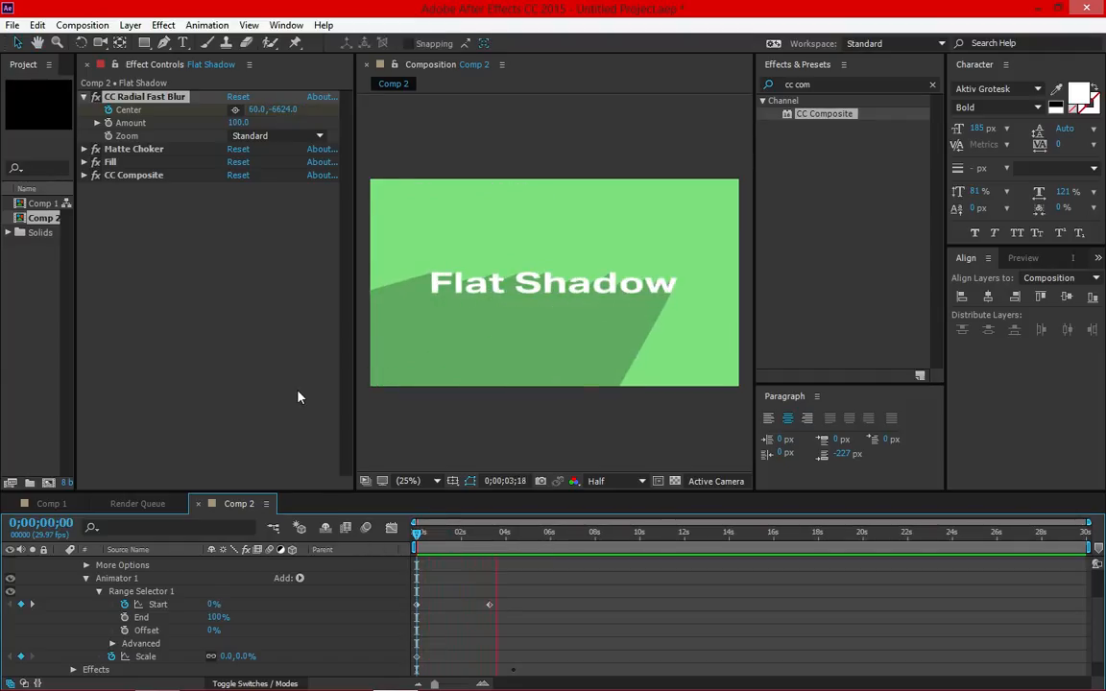
key("space")
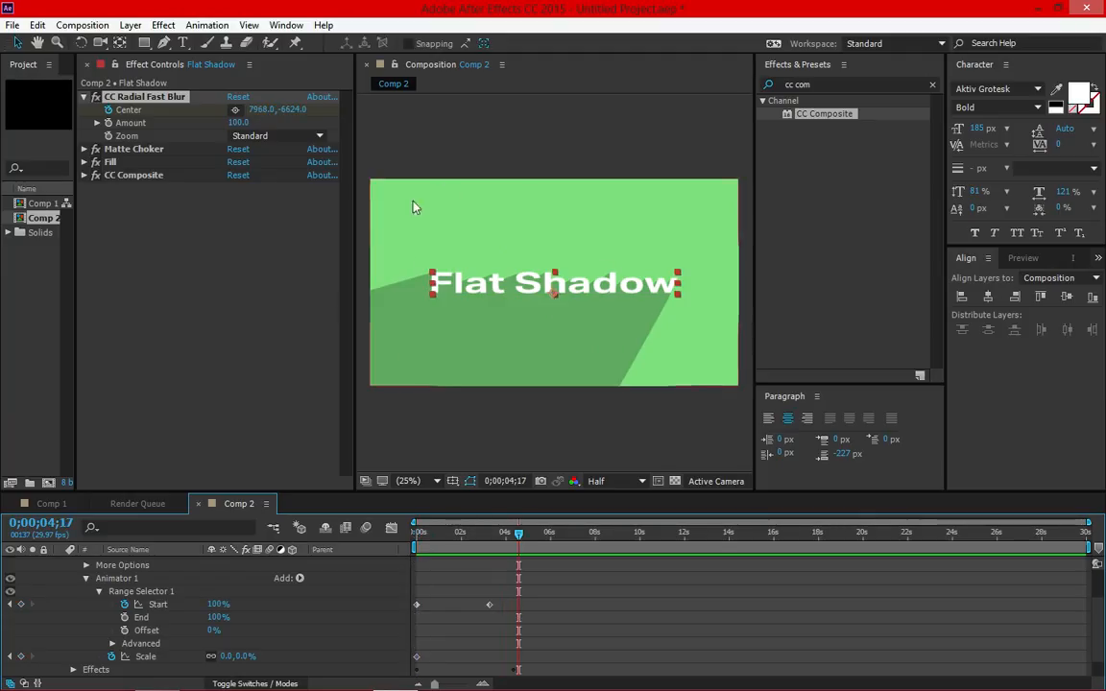
Switch to Comp 1 and play its FLAT and SHADOWS text animation.
left_click(51, 504)
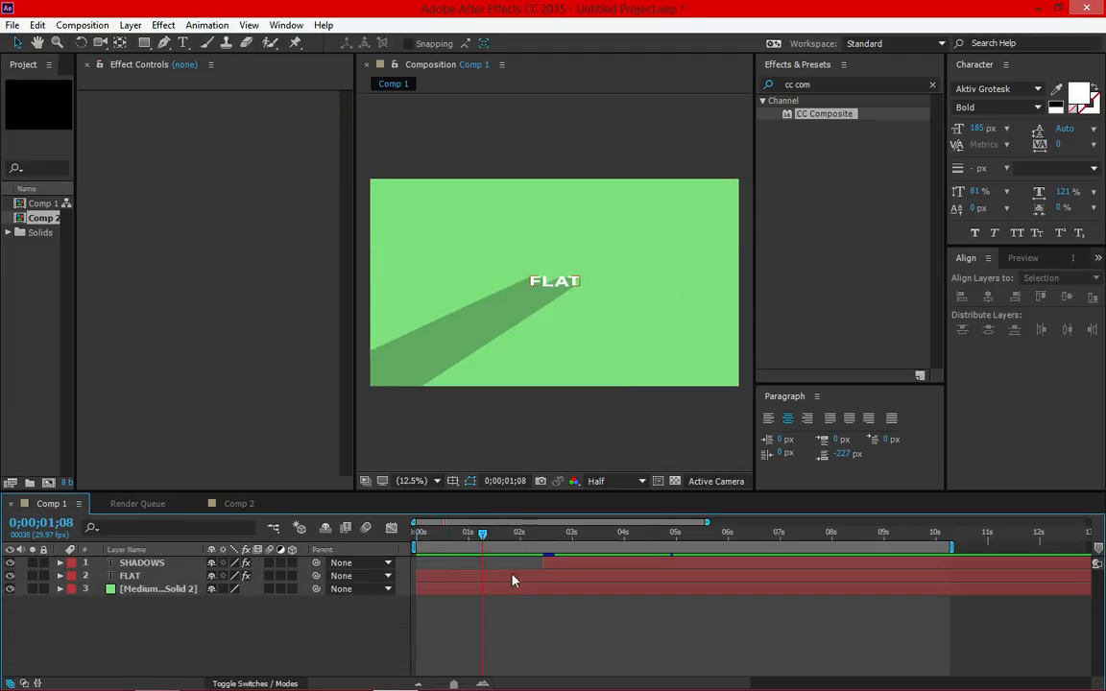
key("space")
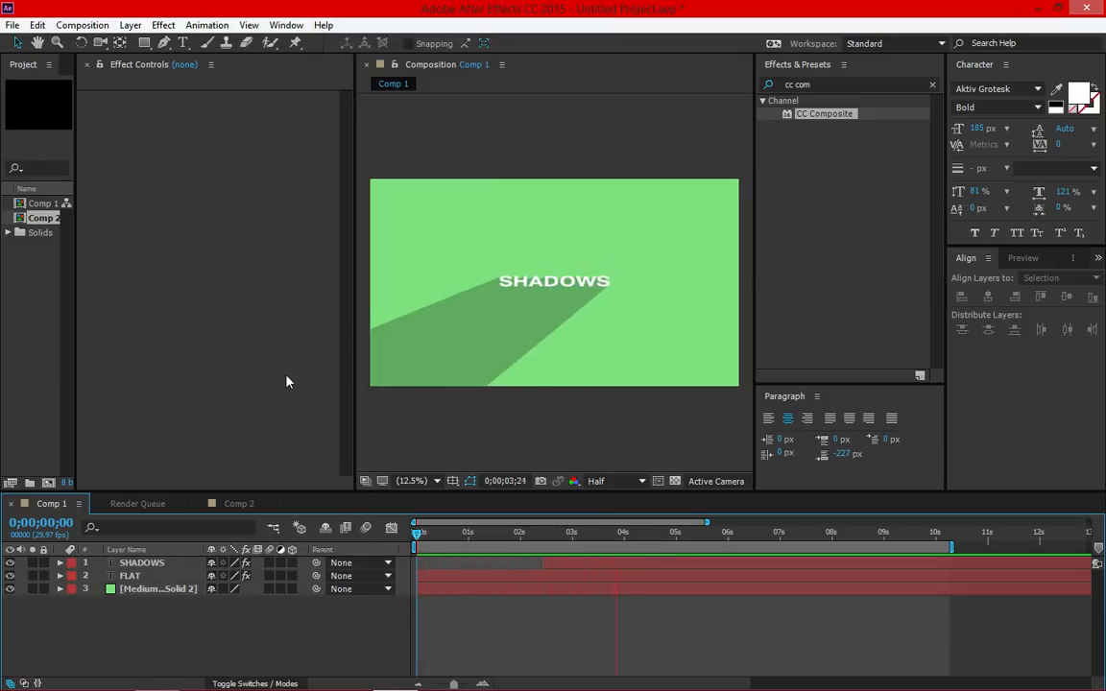
key("space")
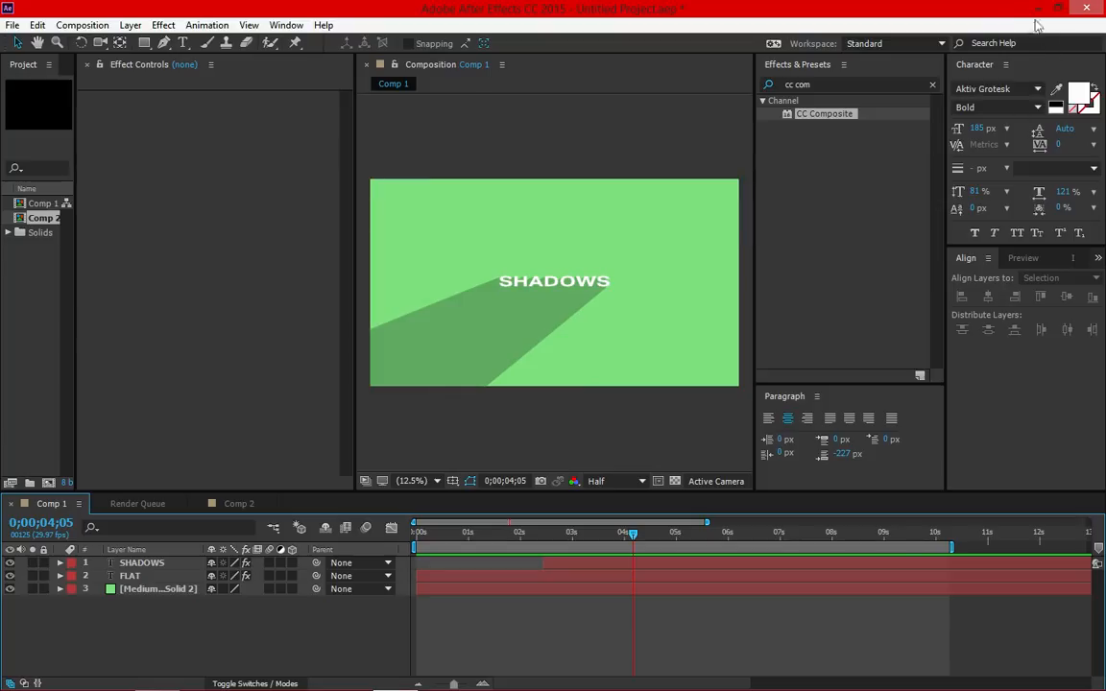